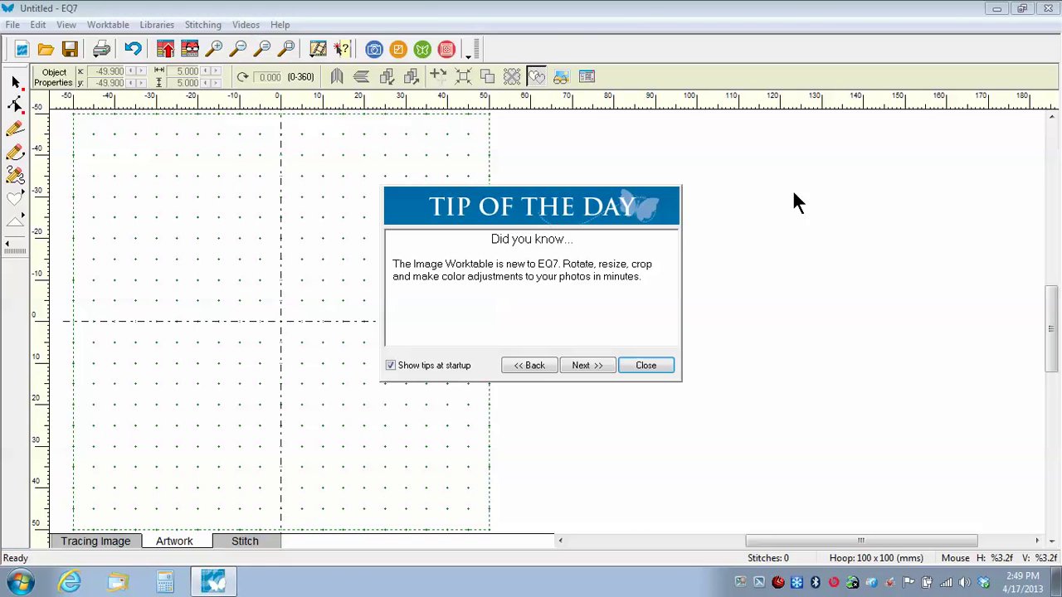
Open the existing project "video 4 creating string art.P7E" and dismiss the startup tip and Project Sketchbook.
{"action": "left_click", "coordinate": [650, 368]}
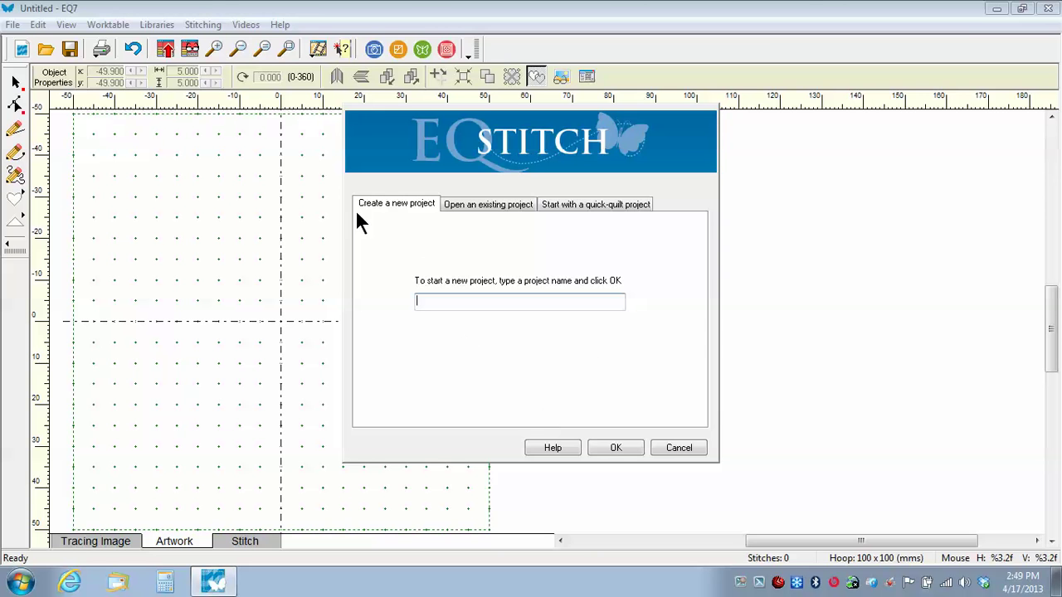
{"action": "left_click", "coordinate": [502, 206]}
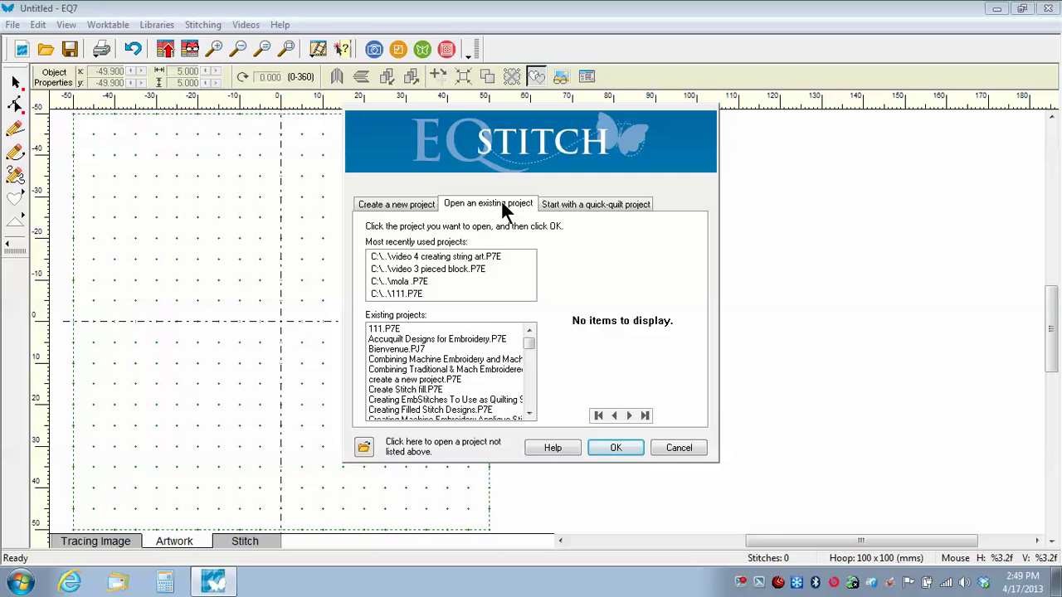
{"action": "left_click", "coordinate": [424, 259]}
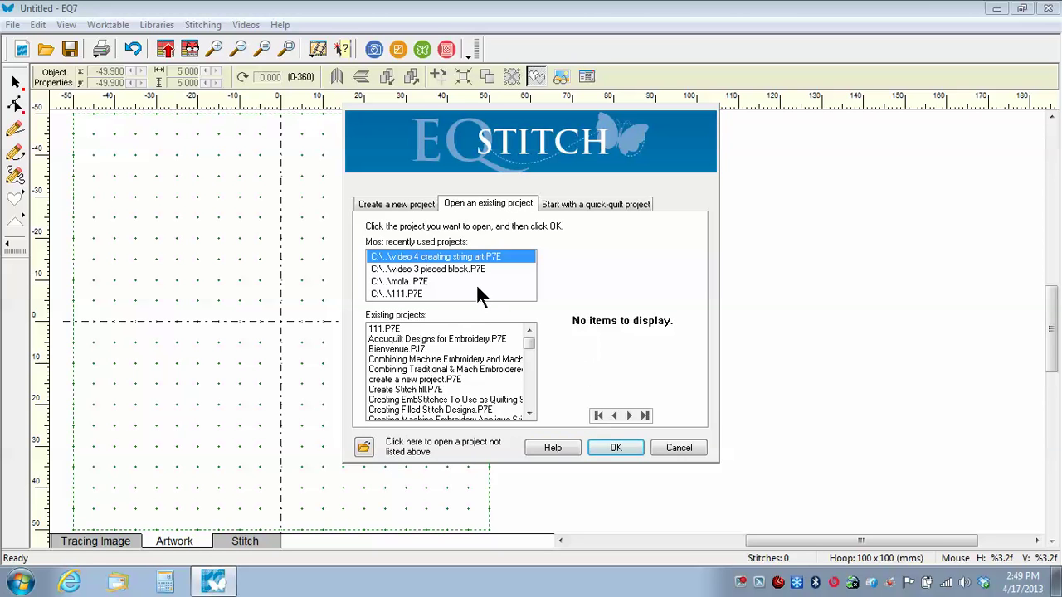
{"action": "left_click", "coordinate": [615, 447]}
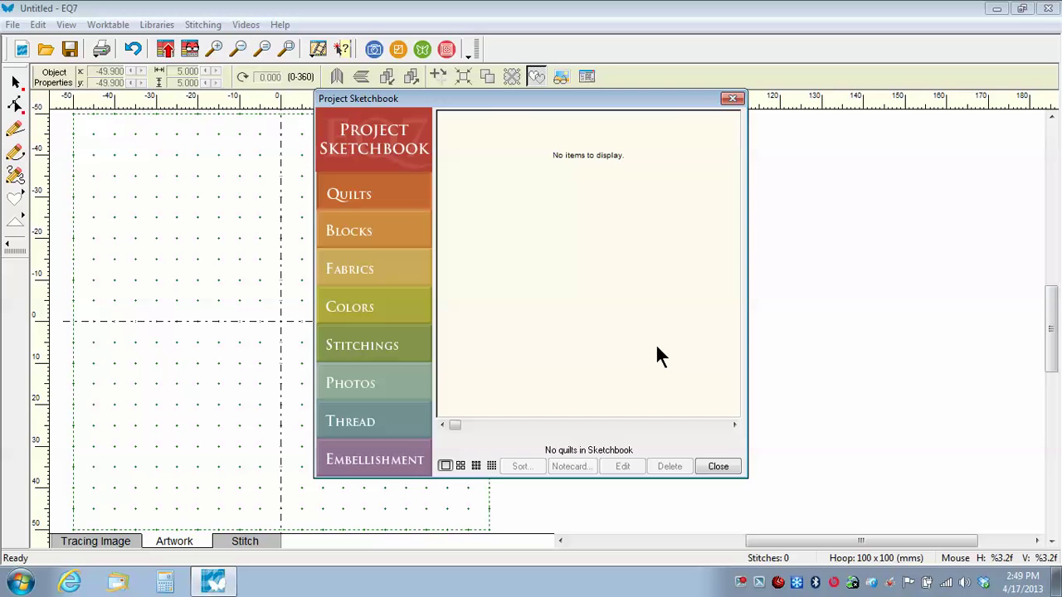
{"action": "left_click", "coordinate": [733, 99]}
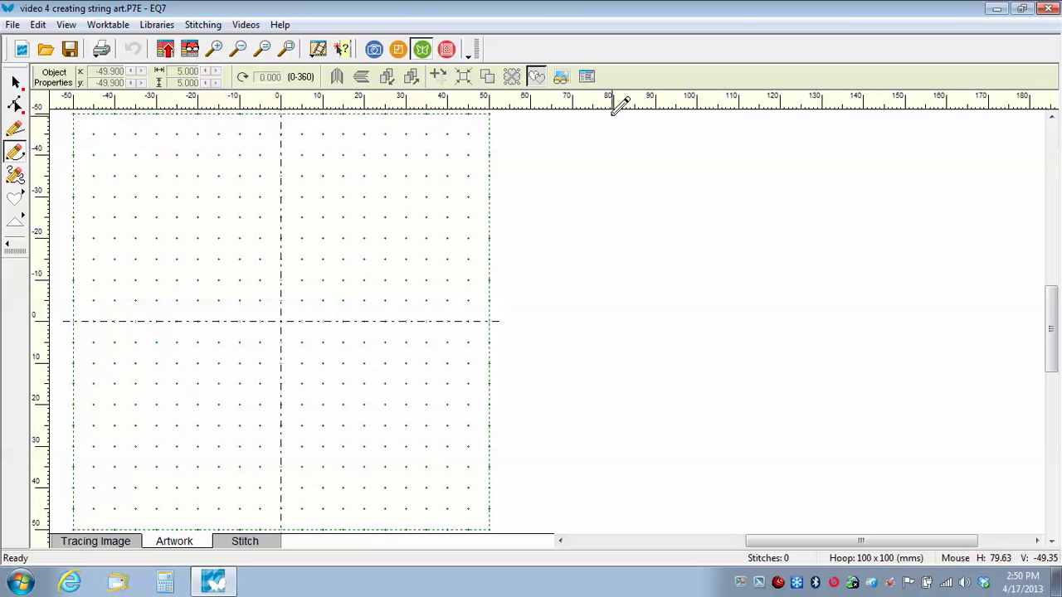
In the drawing board setup, keep Bean stitch as the default embroidery edge style and choose No fill stitch as the fill style.
{"action": "left_click", "coordinate": [585, 77]}
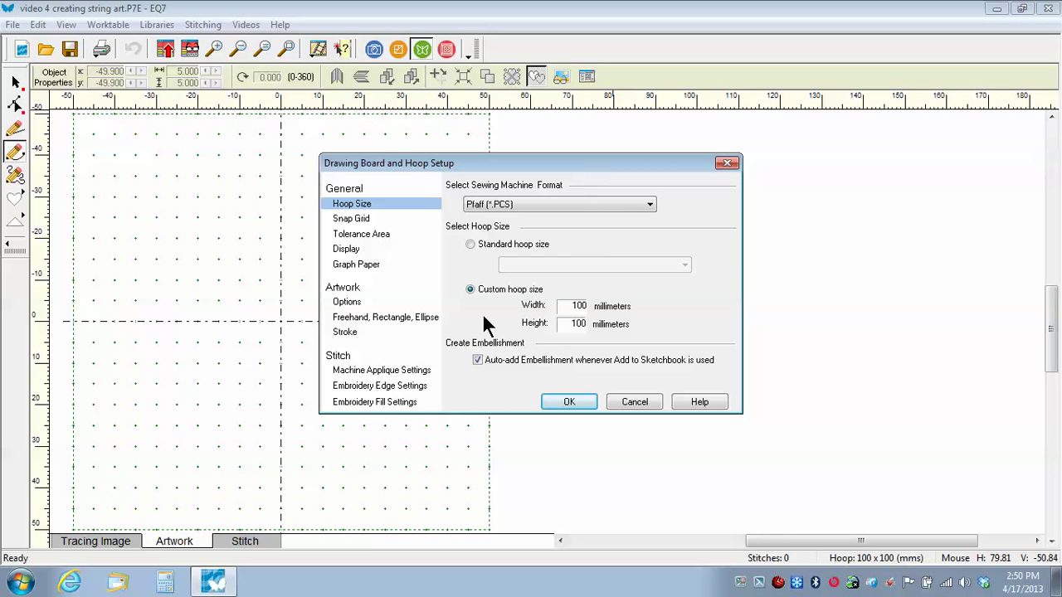
{"action": "left_click", "coordinate": [417, 386]}
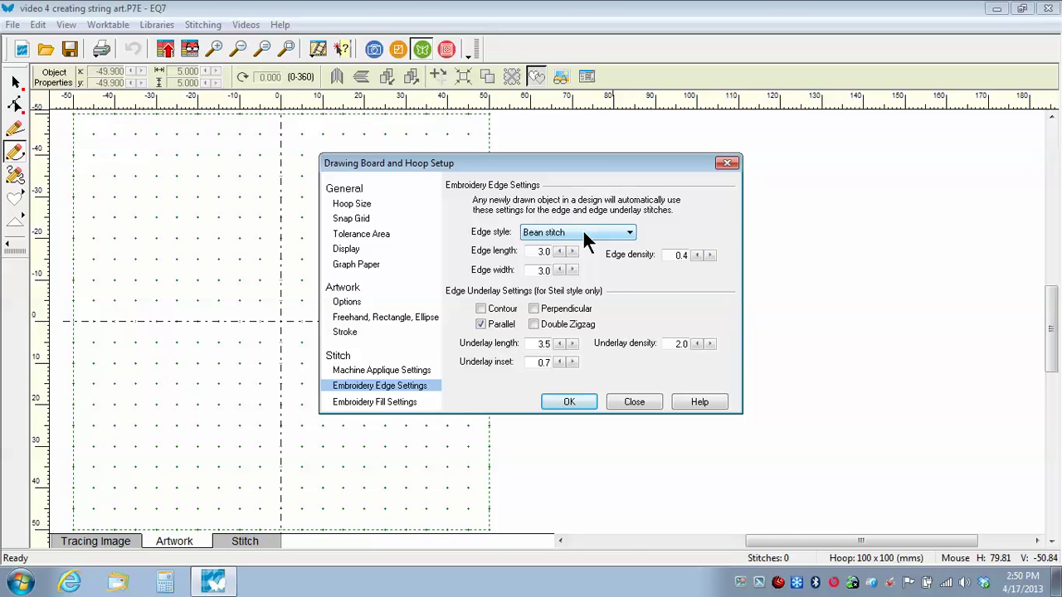
{"action": "left_click", "coordinate": [628, 232]}
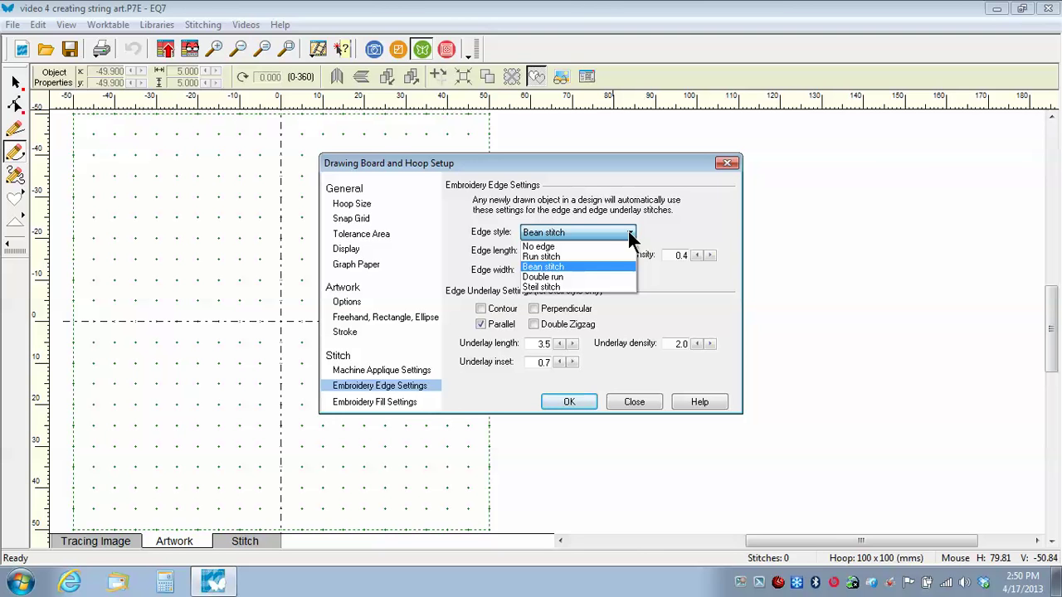
{"action": "left_click", "coordinate": [628, 232]}
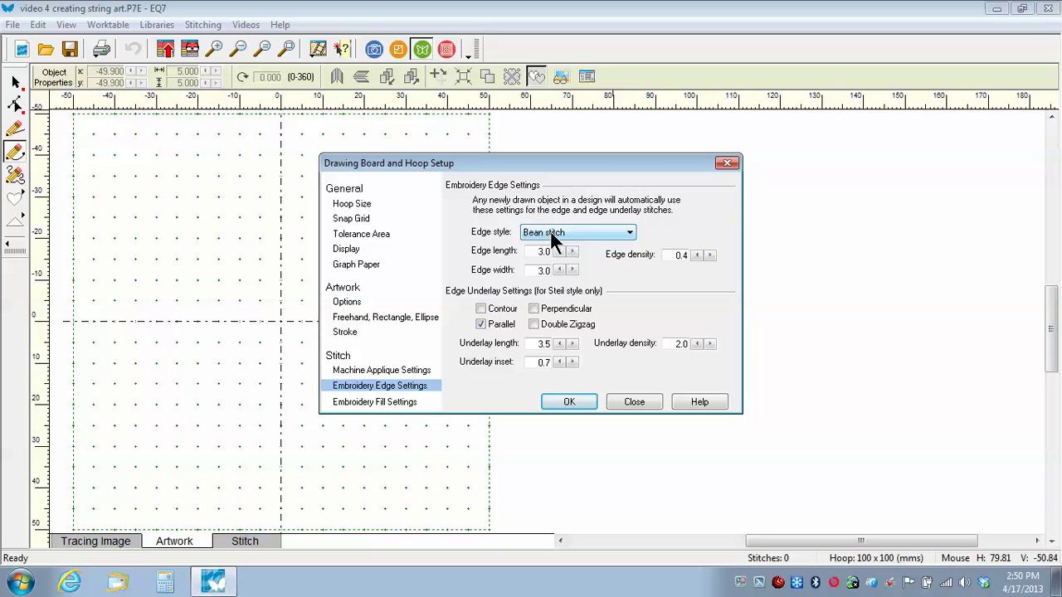
{"action": "left_click", "coordinate": [393, 405]}
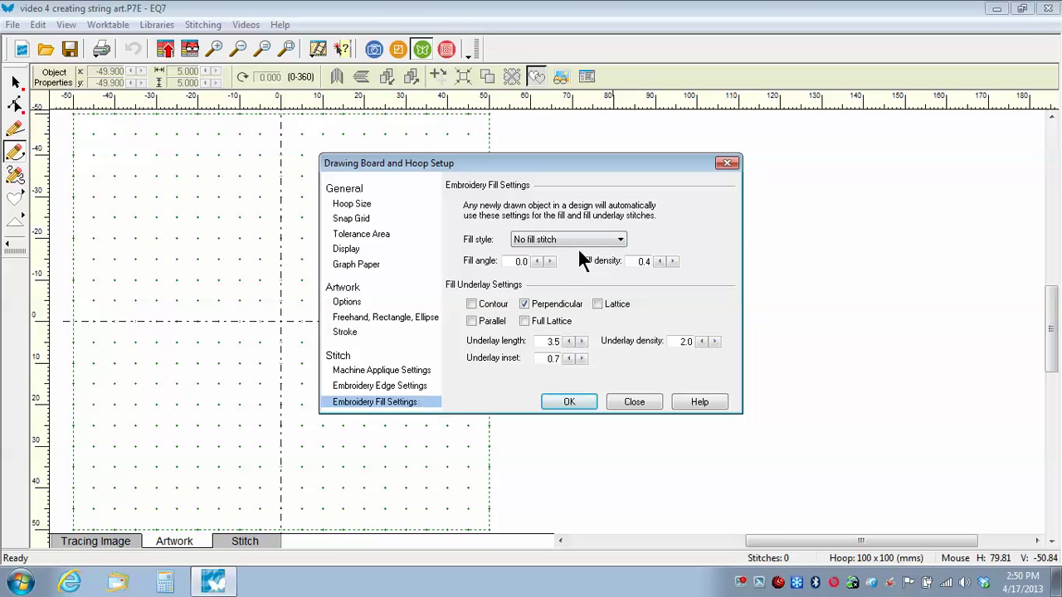
{"action": "left_click", "coordinate": [620, 239]}
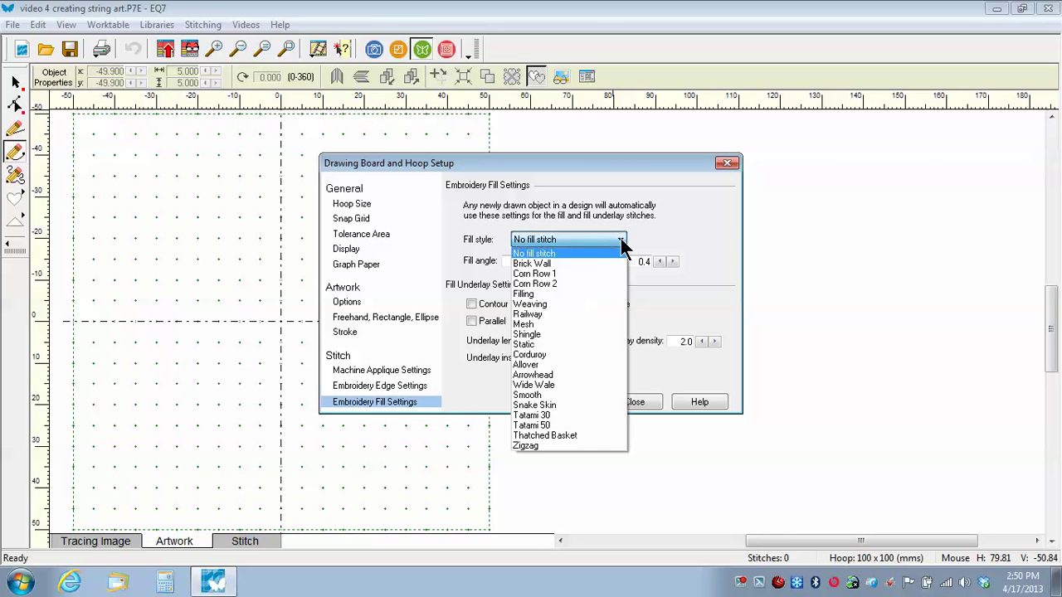
{"action": "left_click", "coordinate": [545, 253]}
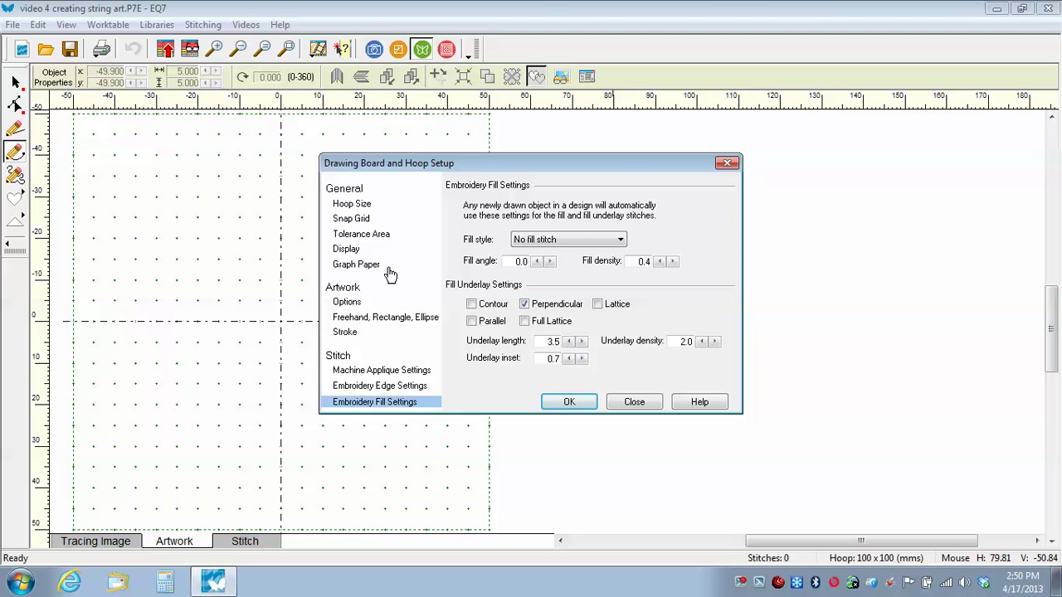
Set the snap grid to display large grid dots and apply the drawing board setup.
{"action": "left_click", "coordinate": [359, 220]}
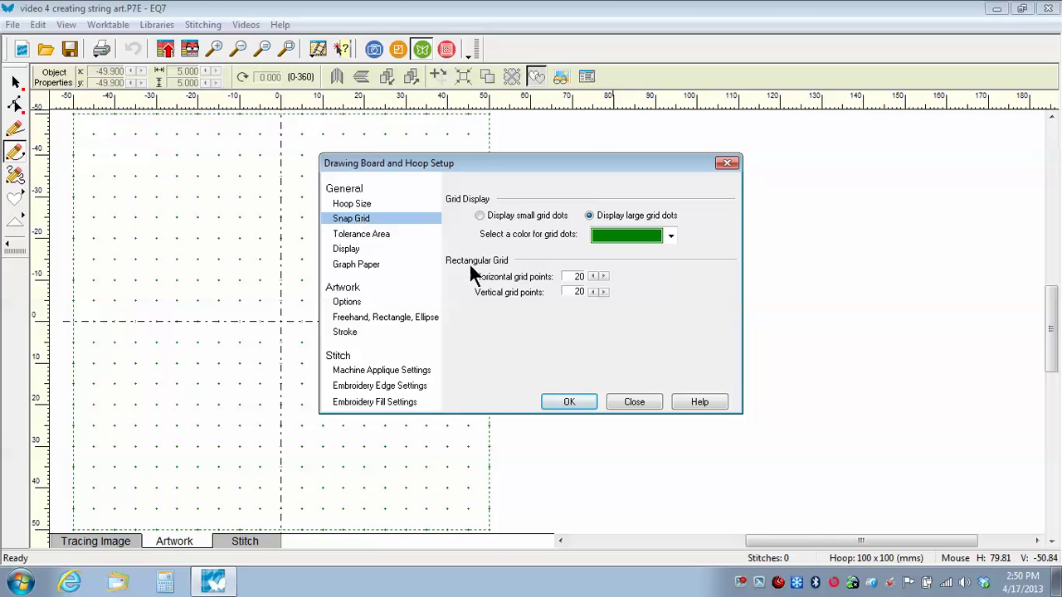
{"action": "left_click", "coordinate": [480, 216]}
{"action": "left_click", "coordinate": [589, 216]}
{"action": "left_click", "coordinate": [569, 400]}
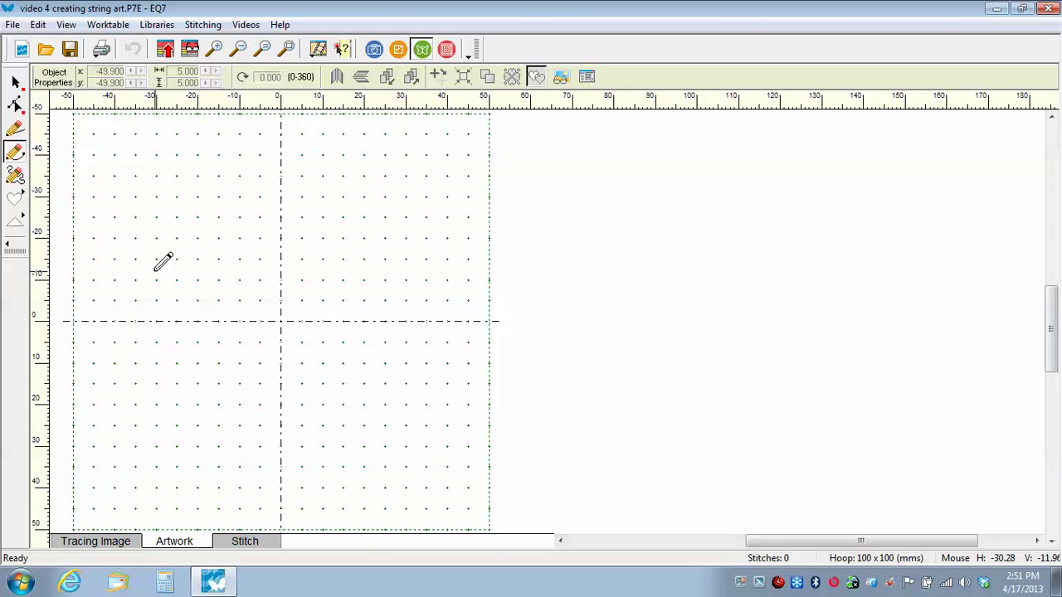
Draw an L-shaped frame of straight lines, 85 mm tall and 75 mm wide, with its corner at H -35, V 40.
{"action": "left_click", "coordinate": [22, 135]}
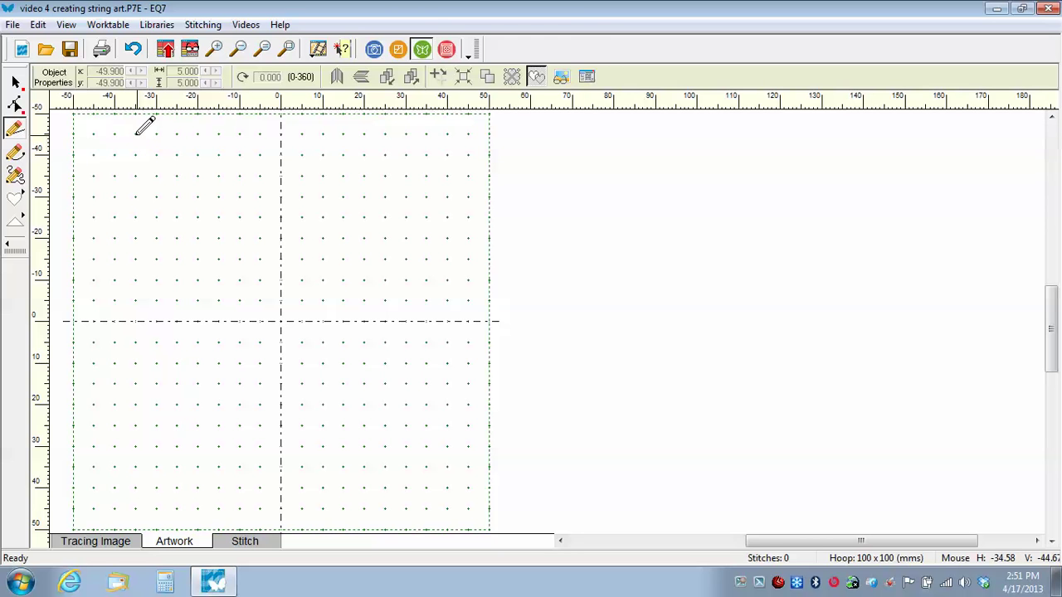
{"action": "mouse_move", "coordinate": [136, 133]}
{"action": "left_mouse_down"}
{"action": "mouse_move", "coordinate": [149, 314]}
{"action": "mouse_move", "coordinate": [136, 489]}
{"action": "mouse_move", "coordinate": [450, 489]}
{"action": "left_mouse_up"}
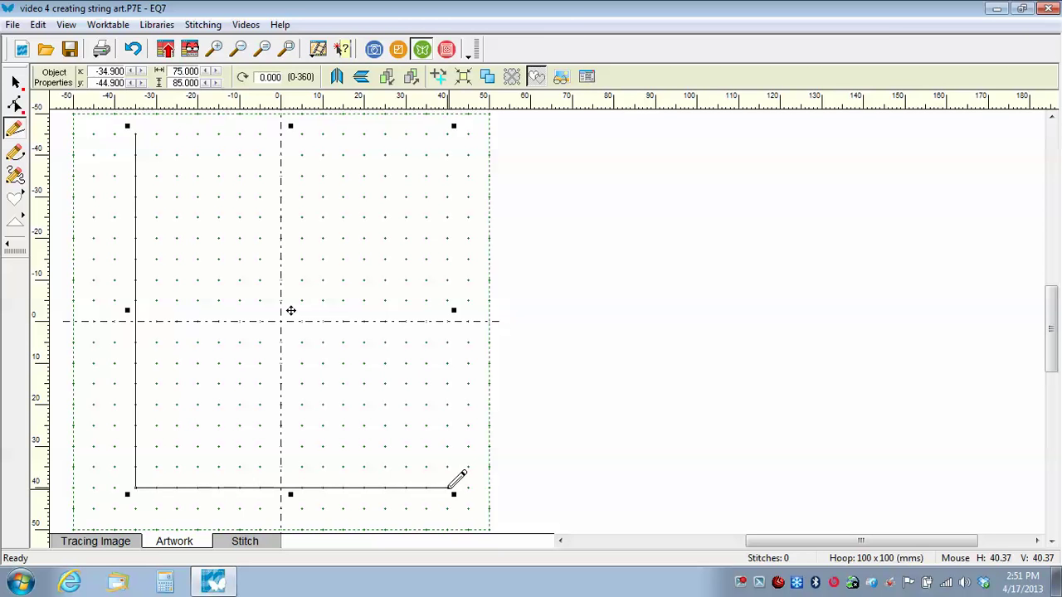
Draw three string lines joining H 40, 35 and 30 on the horizontal line to V 35, 30 and 25 on the vertical line.
{"action": "left_click", "coordinate": [450, 488]}
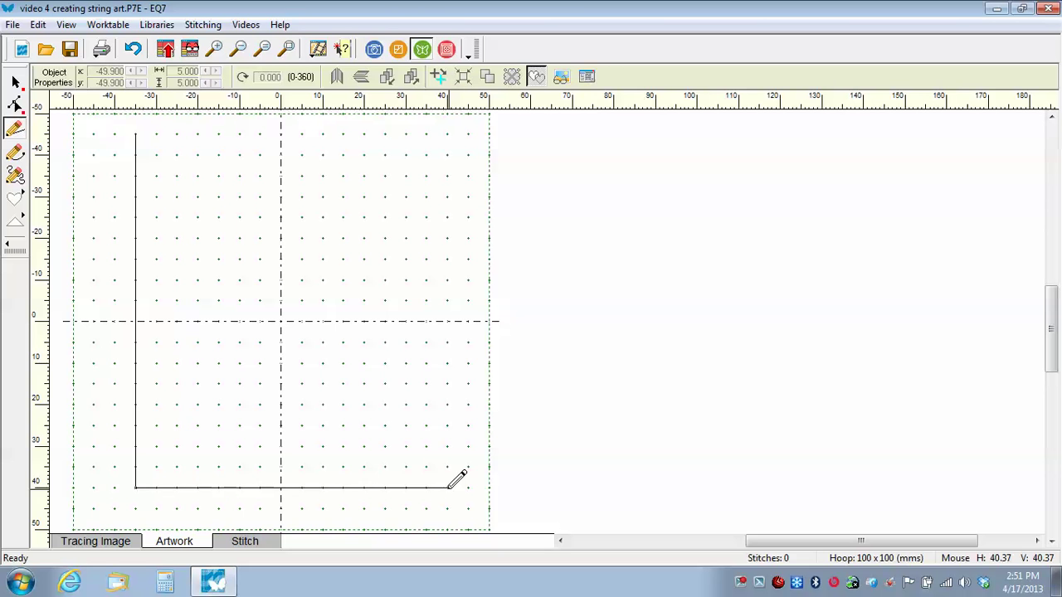
{"action": "double_click", "coordinate": [136, 465]}
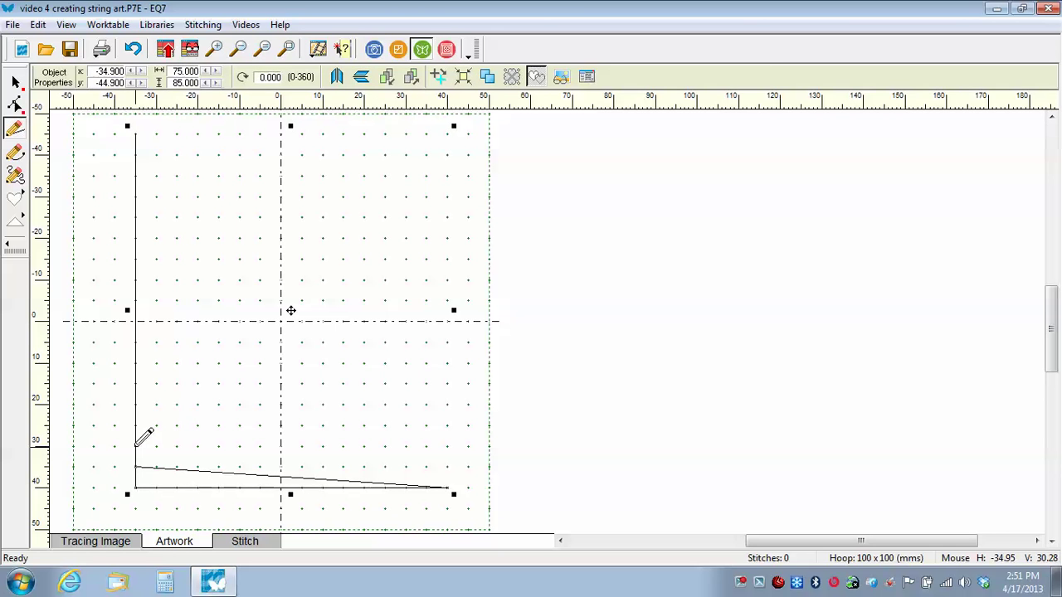
{"action": "left_click", "coordinate": [136, 447]}
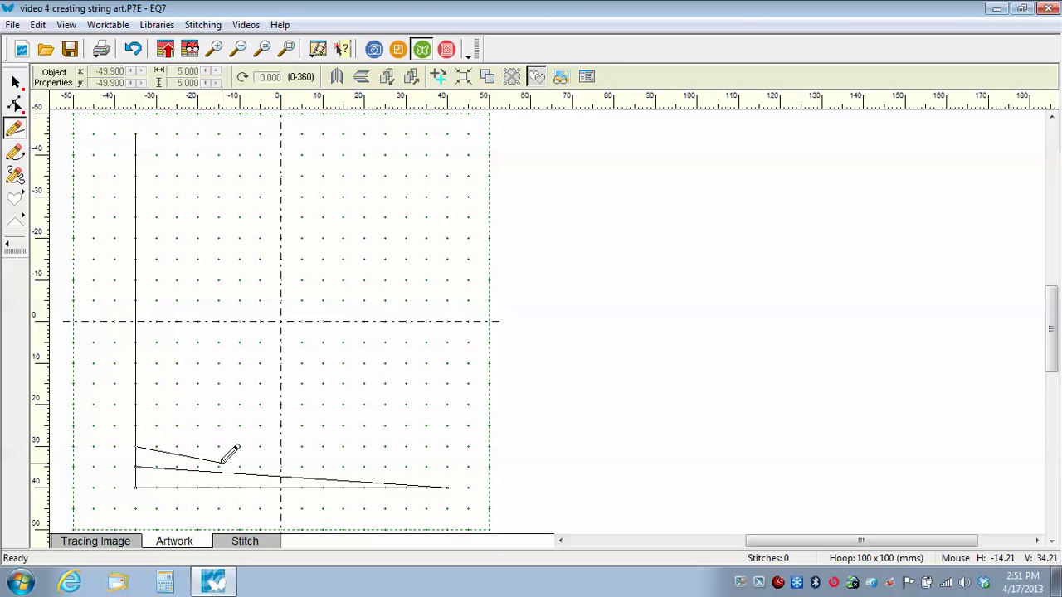
{"action": "left_click", "coordinate": [425, 487]}
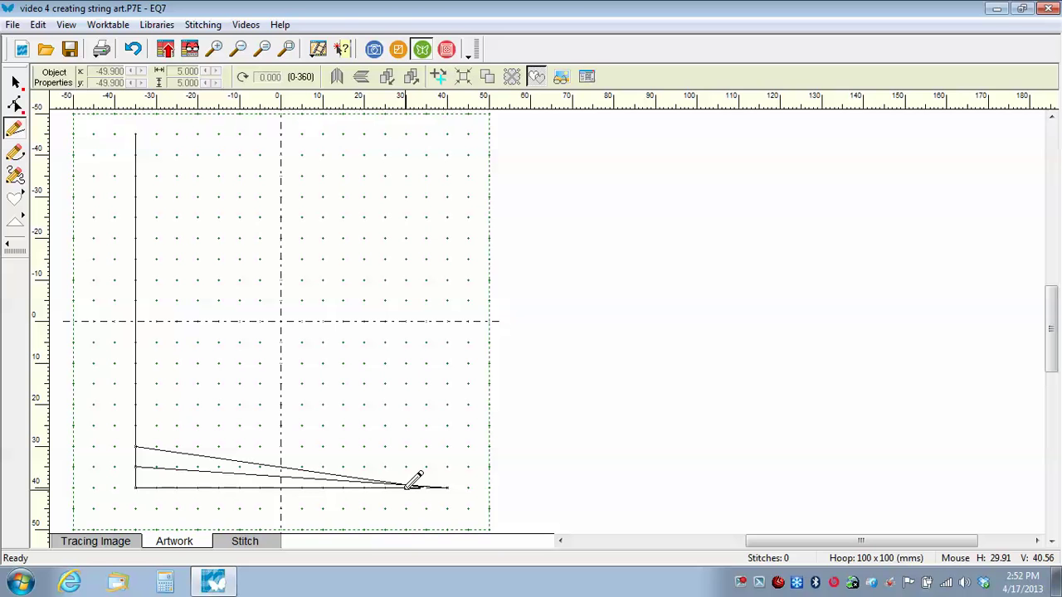
{"action": "left_click", "coordinate": [407, 486]}
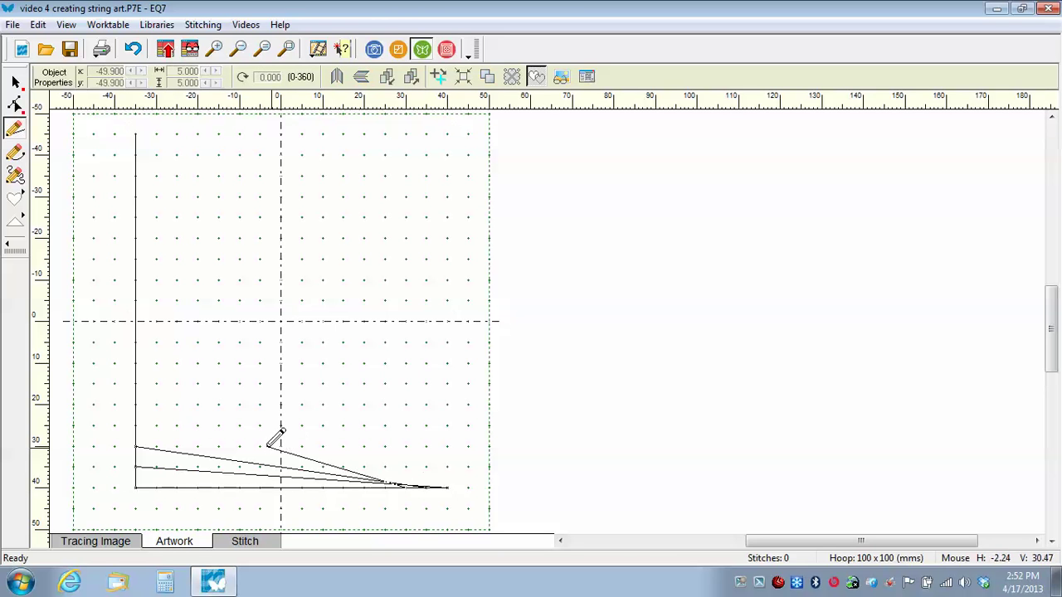
{"action": "left_click", "coordinate": [137, 426]}
{"action": "left_click", "coordinate": [137, 423]}
Add two string lines joining V 20 and 15 on the vertical line to H 25 and 20 on the horizontal line.
{"action": "left_click", "coordinate": [137, 407]}
{"action": "left_click", "coordinate": [137, 406]}
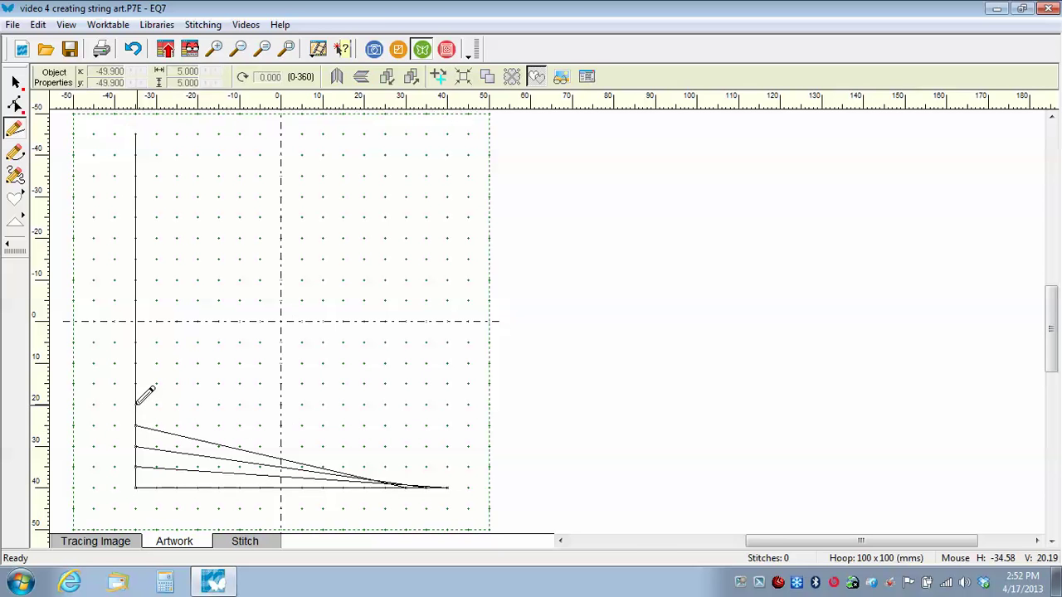
{"action": "left_click", "coordinate": [388, 487]}
{"action": "left_click", "coordinate": [387, 487]}
{"action": "left_click", "coordinate": [365, 486]}
{"action": "left_click", "coordinate": [365, 486]}
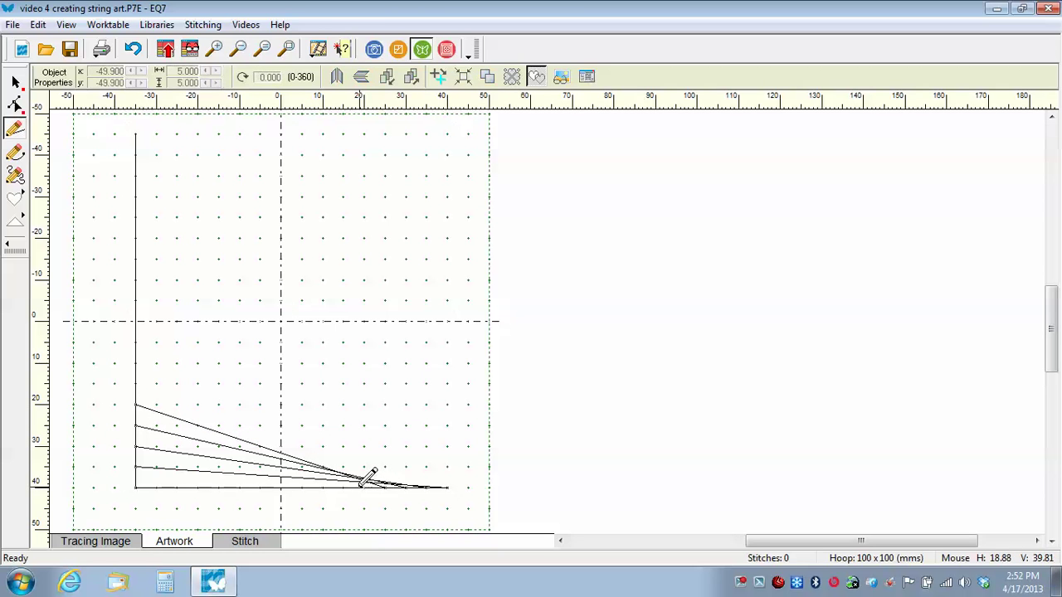
{"action": "left_click", "coordinate": [137, 385]}
{"action": "left_click", "coordinate": [137, 385]}
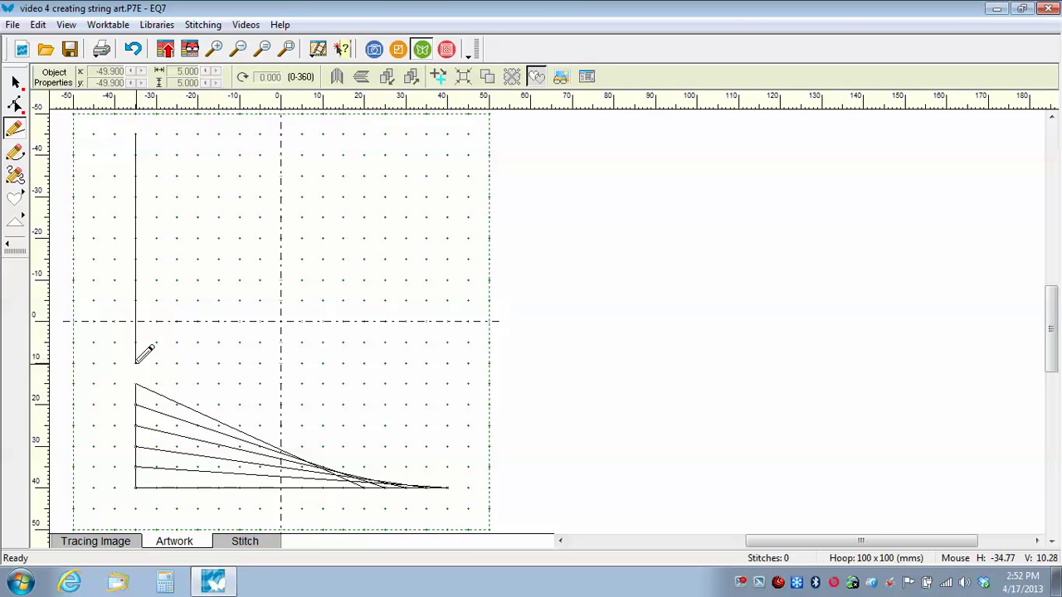
Add two string lines joining V 10 and 5 on the vertical line to H 15 and 10 on the horizontal line.
{"action": "left_click", "coordinate": [136, 364]}
{"action": "left_click", "coordinate": [137, 364]}
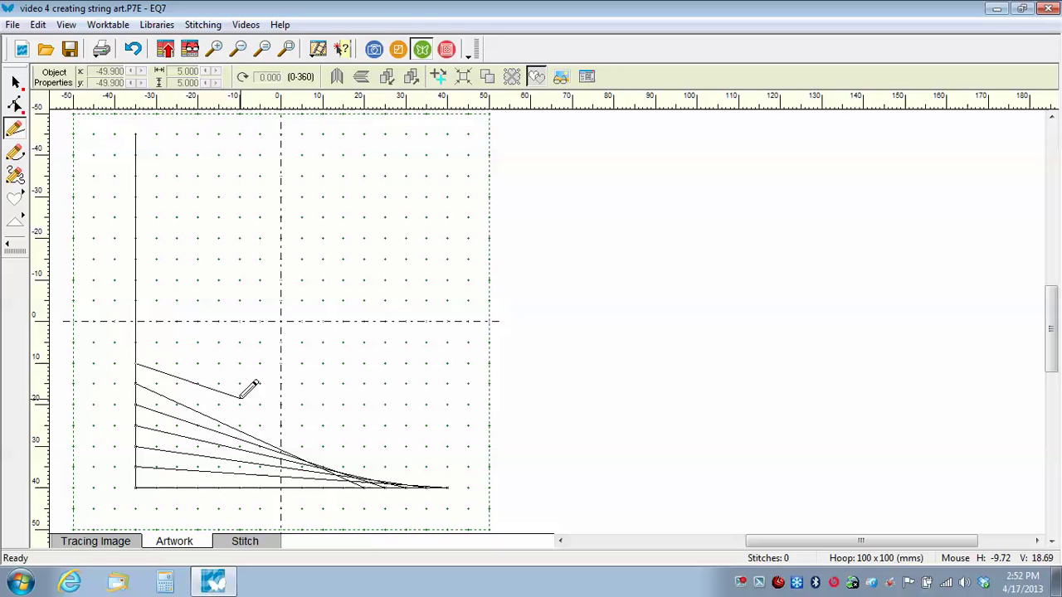
{"action": "left_click", "coordinate": [346, 484]}
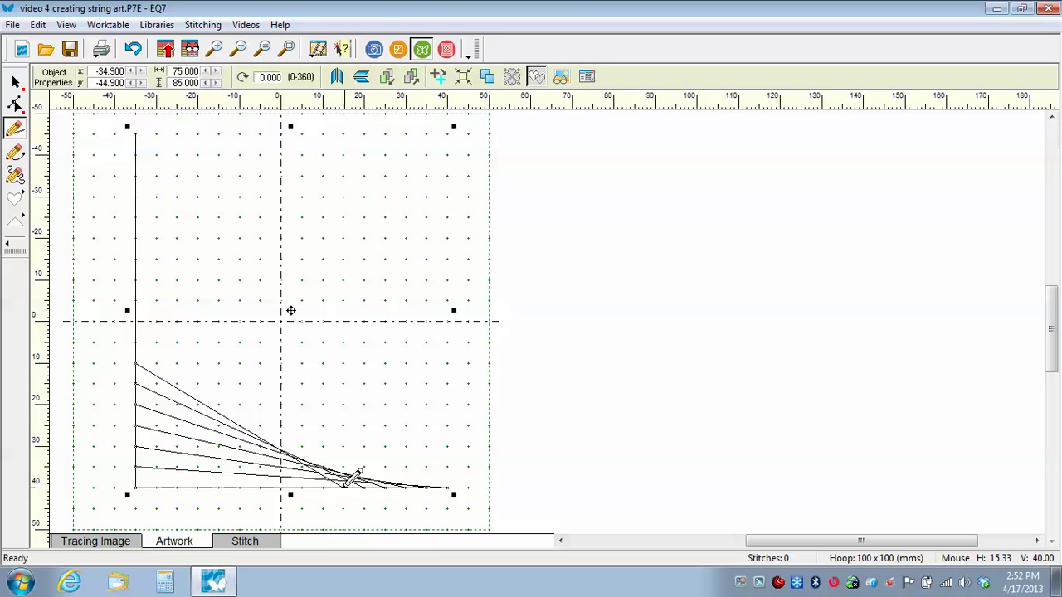
{"action": "left_click", "coordinate": [336, 483]}
{"action": "left_click", "coordinate": [325, 485]}
{"action": "left_click_drag", "start_coordinate": [322, 486], "coordinate": [138, 342]}
{"action": "left_click", "coordinate": [138, 336]}
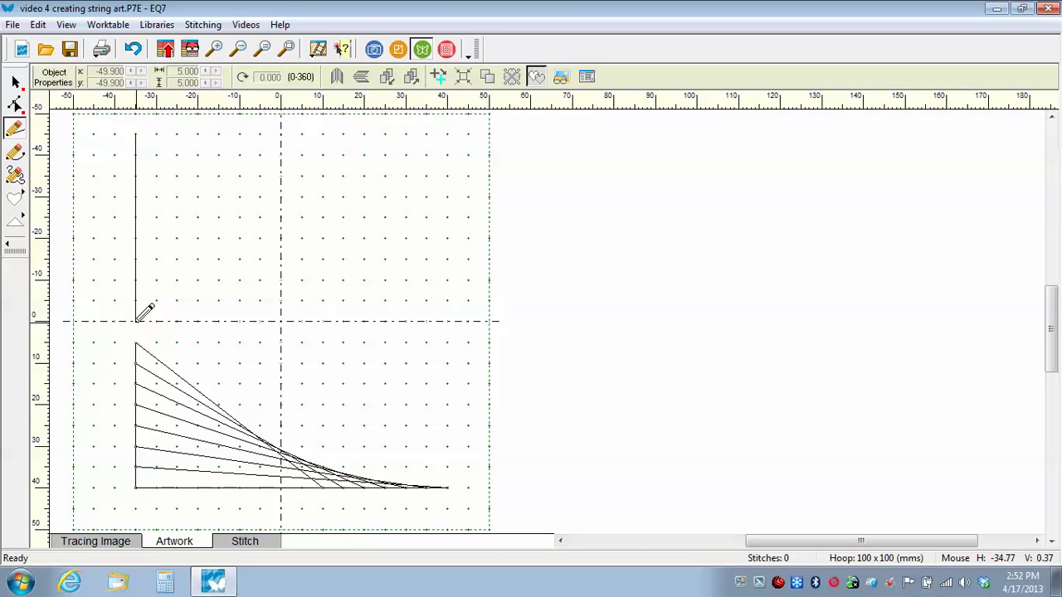
Draw eight more string lines at 5 mm steps, joining V 0 through -35 on the vertical line to H 5 through -30 on the horizontal line.
{"action": "mouse_move", "coordinate": [138, 321]}
{"action": "left_mouse_down"}
{"action": "mouse_move", "coordinate": [294, 443]}
{"action": "mouse_move", "coordinate": [311, 481]}
{"action": "left_mouse_up"}
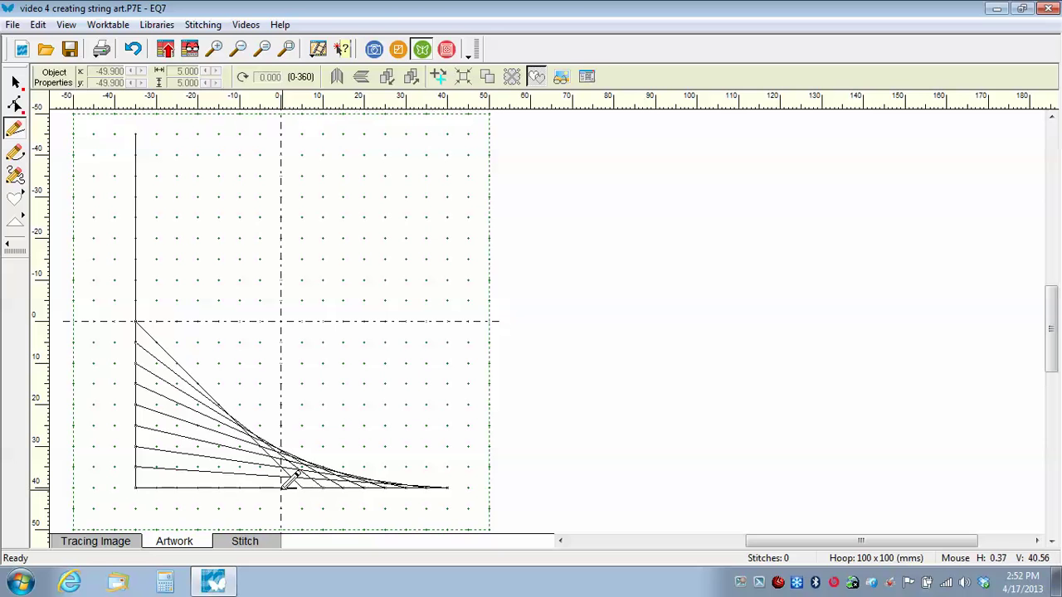
{"action": "mouse_move", "coordinate": [283, 487]}
{"action": "left_mouse_down"}
{"action": "mouse_move", "coordinate": [204, 358]}
{"action": "mouse_move", "coordinate": [142, 286]}
{"action": "mouse_move", "coordinate": [137, 299]}
{"action": "left_mouse_up"}
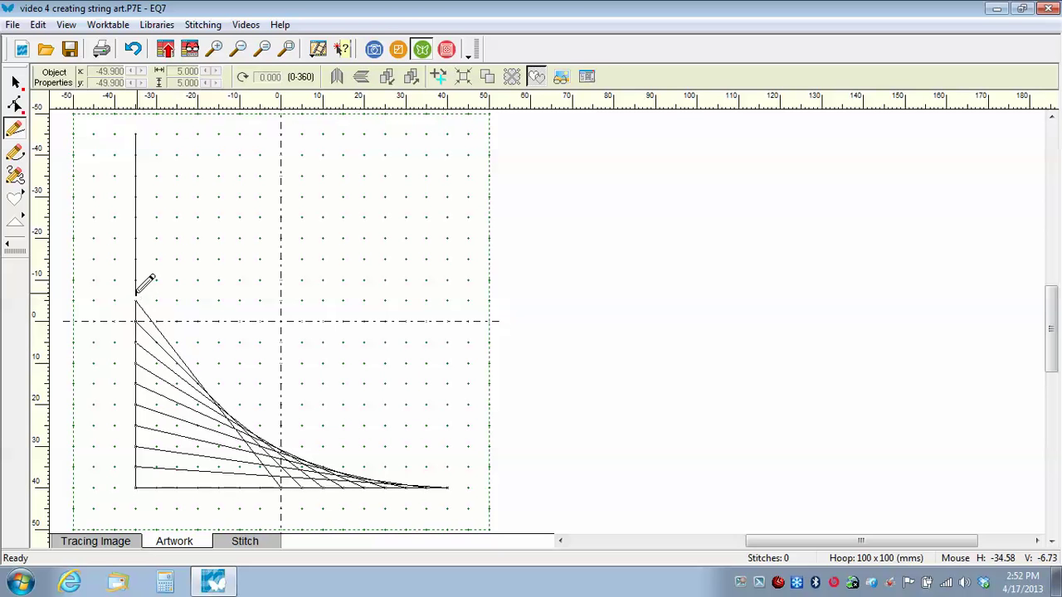
{"action": "mouse_move", "coordinate": [137, 282]}
{"action": "left_mouse_down"}
{"action": "mouse_move", "coordinate": [208, 351]}
{"action": "mouse_move", "coordinate": [273, 488]}
{"action": "mouse_move", "coordinate": [261, 487]}
{"action": "left_mouse_up"}
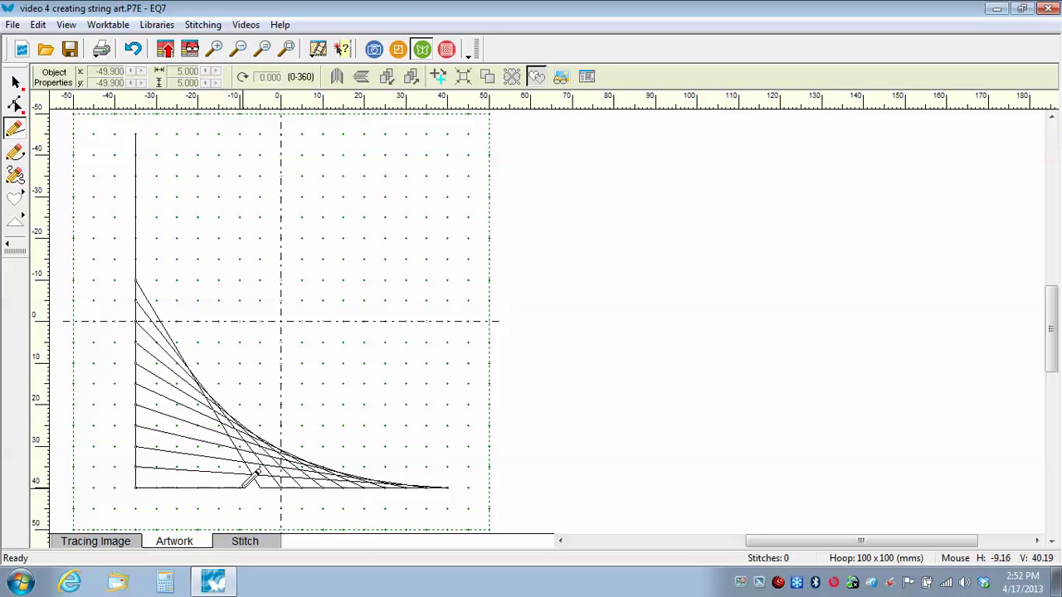
{"action": "mouse_move", "coordinate": [240, 488]}
{"action": "left_mouse_down"}
{"action": "mouse_move", "coordinate": [205, 349]}
{"action": "mouse_move", "coordinate": [150, 249]}
{"action": "mouse_move", "coordinate": [136, 258]}
{"action": "left_mouse_up"}
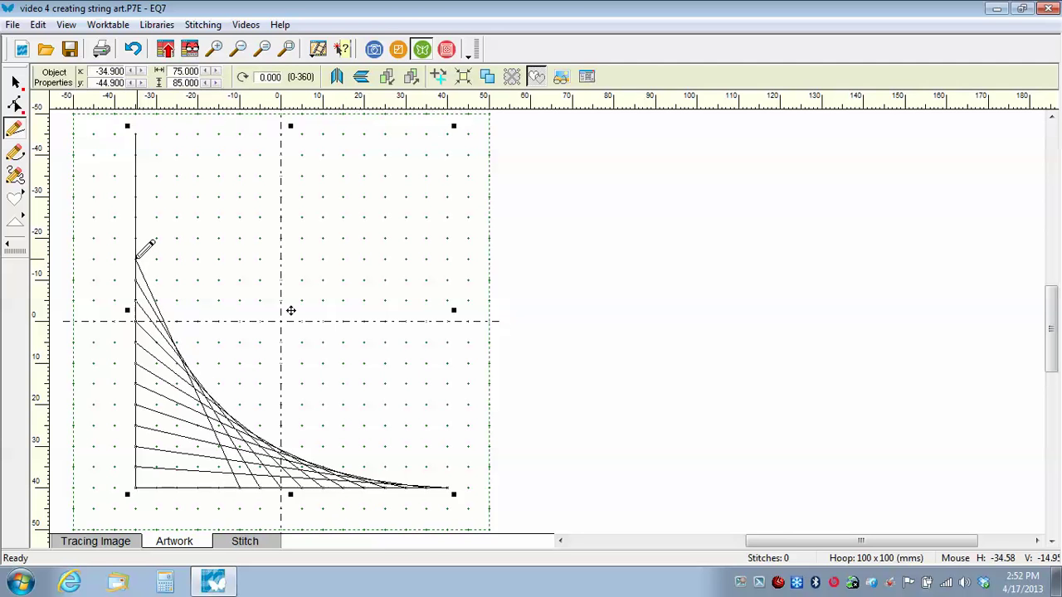
{"action": "mouse_move", "coordinate": [136, 239]}
{"action": "left_mouse_down"}
{"action": "mouse_move", "coordinate": [213, 415]}
{"action": "mouse_move", "coordinate": [218, 488]}
{"action": "left_mouse_up"}
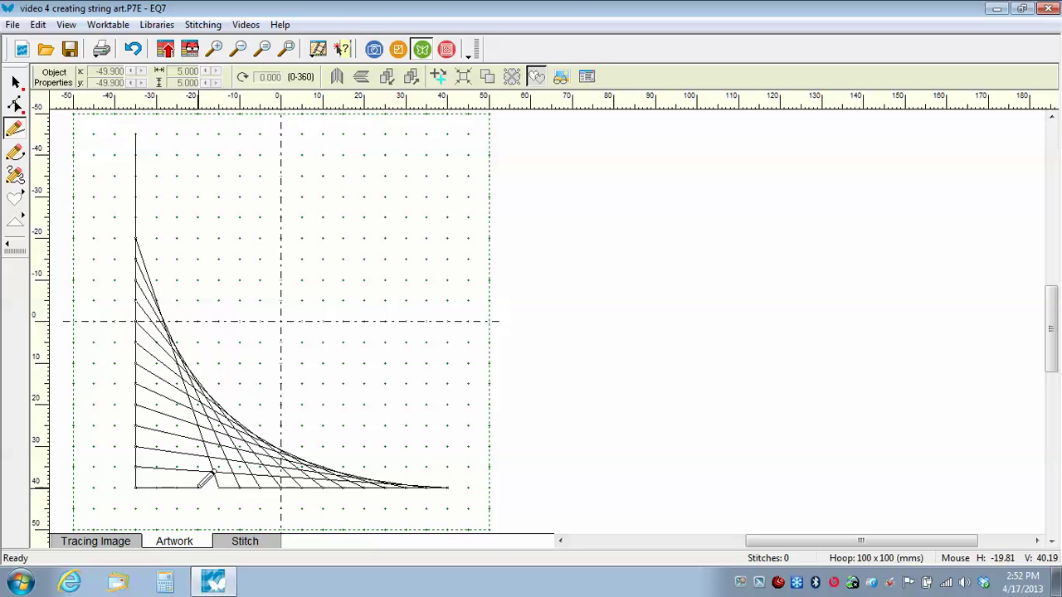
{"action": "mouse_move", "coordinate": [196, 488]}
{"action": "left_mouse_down"}
{"action": "mouse_move", "coordinate": [184, 362]}
{"action": "mouse_move", "coordinate": [137, 214]}
{"action": "left_mouse_up"}
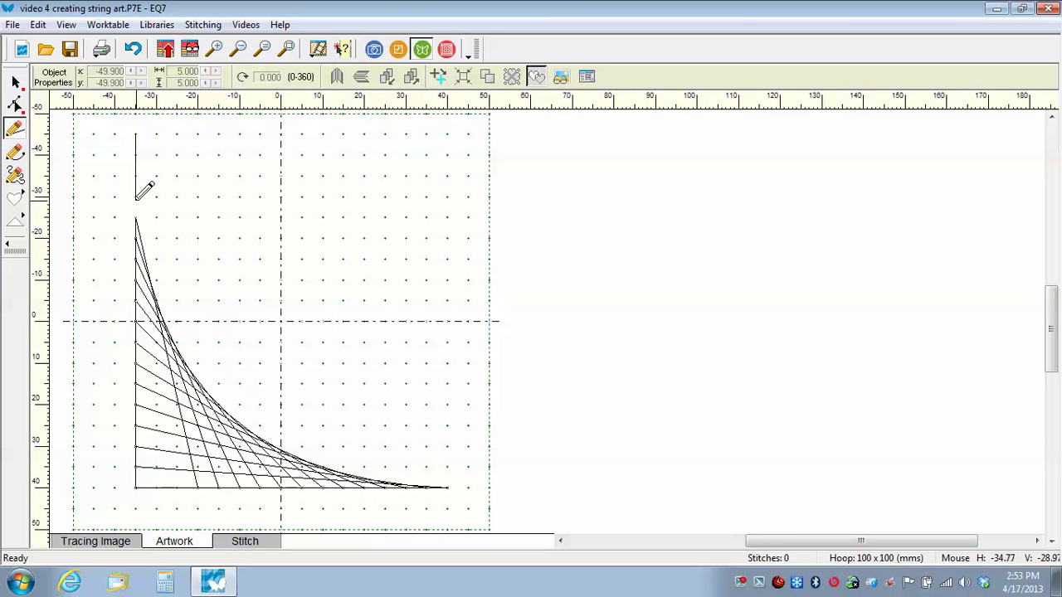
{"action": "mouse_move", "coordinate": [137, 197]}
{"action": "left_mouse_down"}
{"action": "mouse_move", "coordinate": [185, 289]}
{"action": "mouse_move", "coordinate": [190, 441]}
{"action": "mouse_move", "coordinate": [178, 486]}
{"action": "left_mouse_up"}
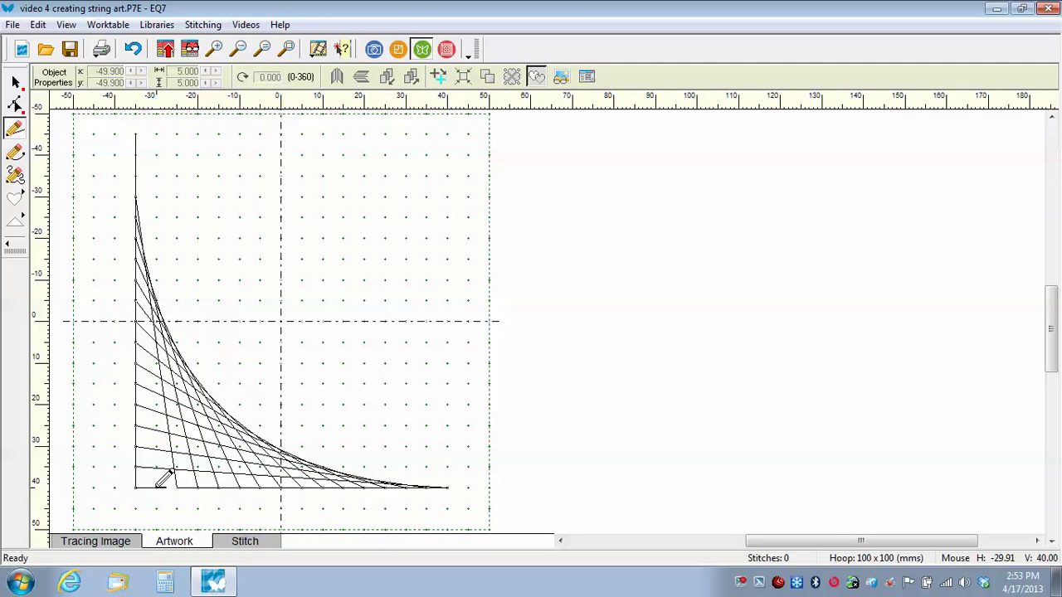
{"action": "mouse_move", "coordinate": [162, 483]}
{"action": "left_mouse_down"}
{"action": "mouse_move", "coordinate": [172, 384]}
{"action": "mouse_move", "coordinate": [148, 184]}
{"action": "mouse_move", "coordinate": [136, 176]}
{"action": "left_mouse_up"}
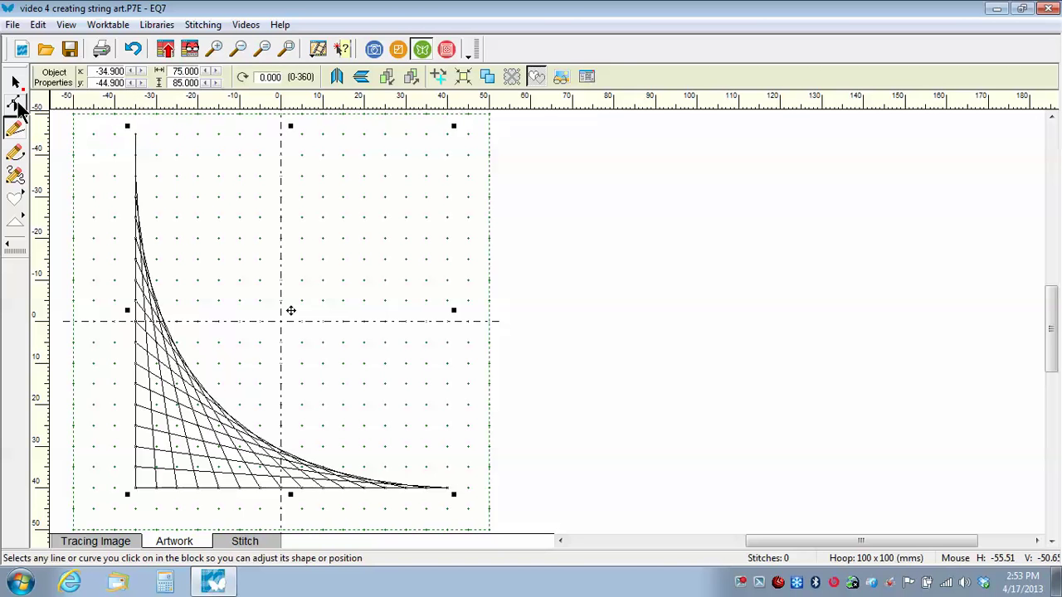
Shorten the vertical frame line by moving its upper end node down to V -35 at H -35, where the last string line ends.
{"action": "left_click", "coordinate": [17, 105]}
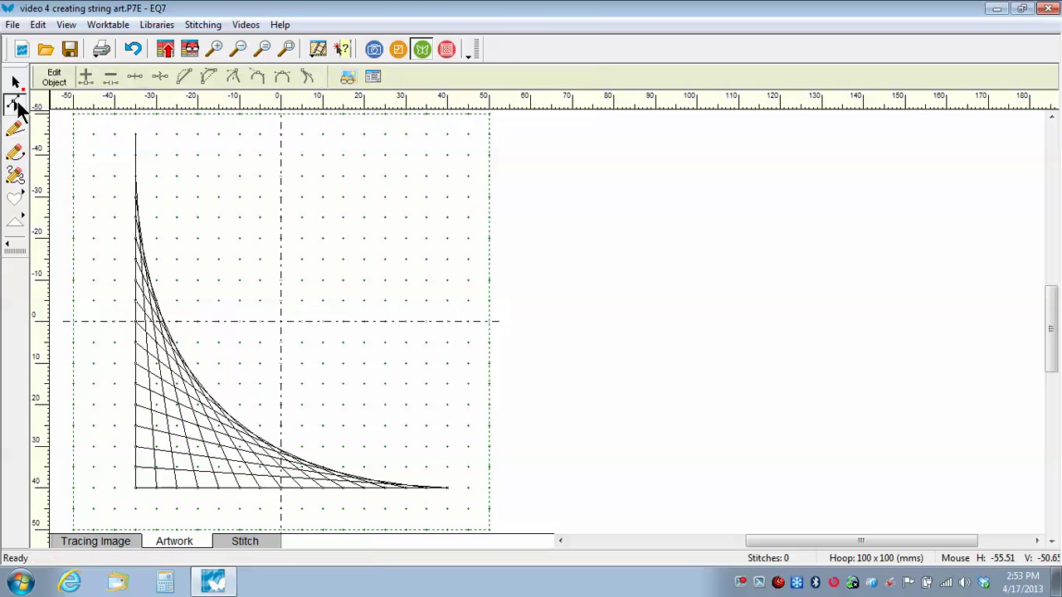
{"action": "left_click", "coordinate": [136, 145]}
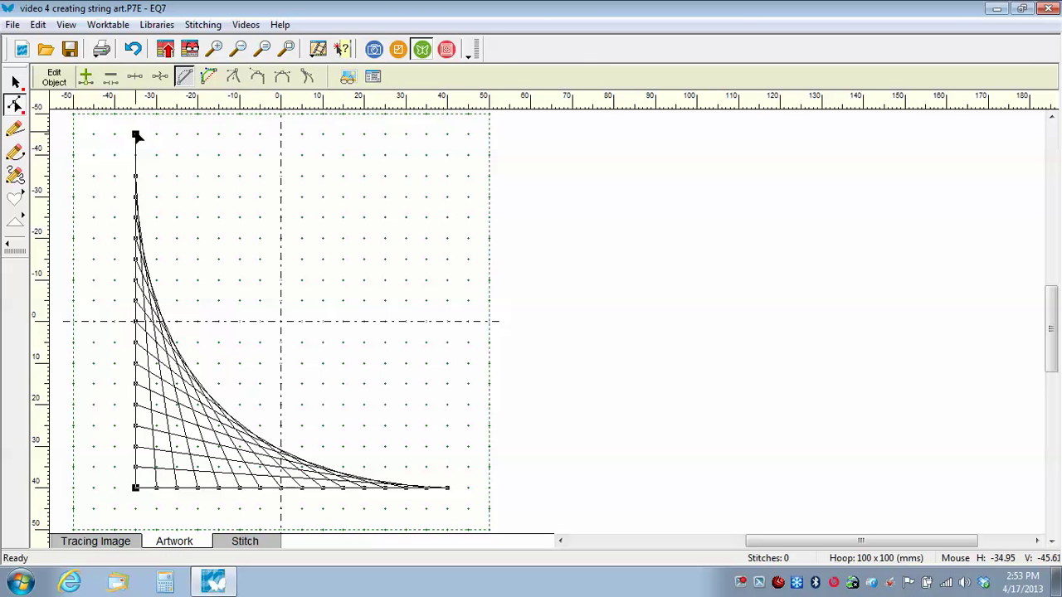
{"action": "left_click_drag", "start_coordinate": [136, 136], "coordinate": [137, 177]}
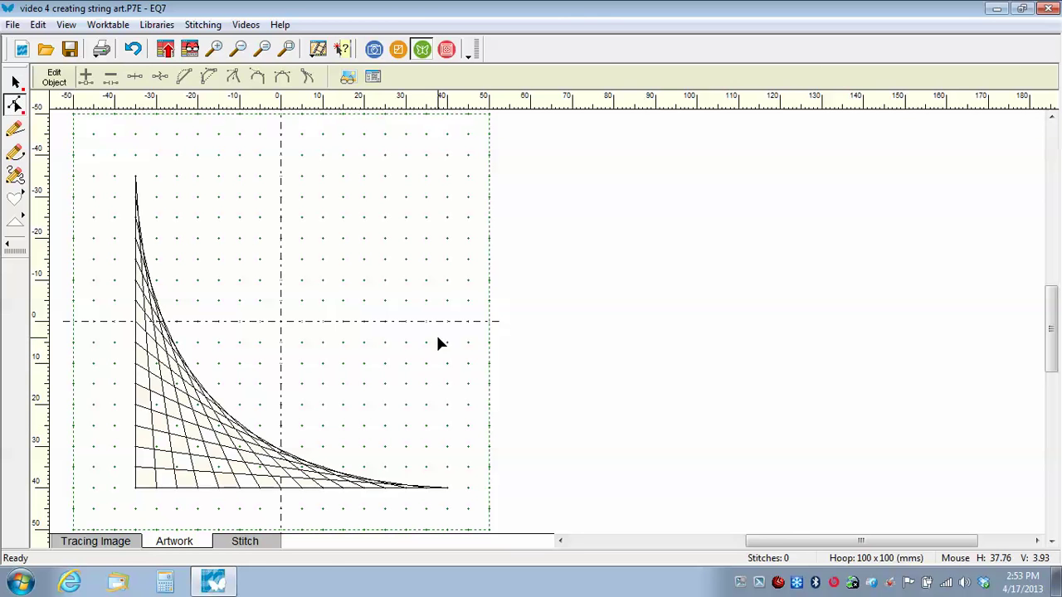
Shrink the whole string design to about 39 by 41 mm and place it just above the horizontal center line at x -20, y -41.
{"action": "left_click", "coordinate": [14, 81]}
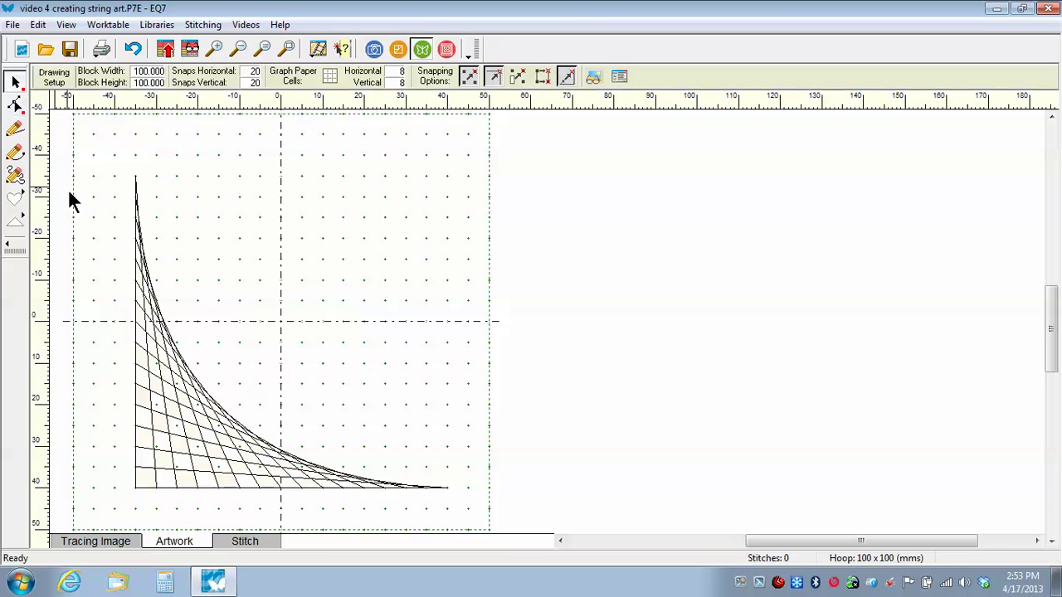
{"action": "mouse_move", "coordinate": [84, 126]}
{"action": "left_mouse_down"}
{"action": "mouse_move", "coordinate": [156, 527]}
{"action": "mouse_move", "coordinate": [471, 520]}
{"action": "left_mouse_up"}
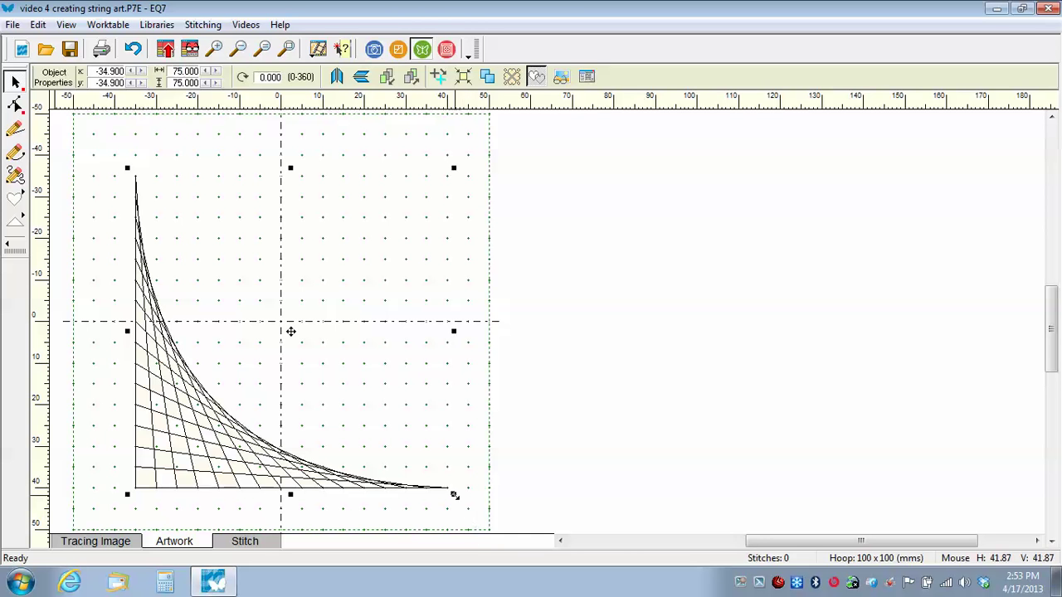
{"action": "left_click_drag", "start_coordinate": [453, 495], "coordinate": [243, 300]}
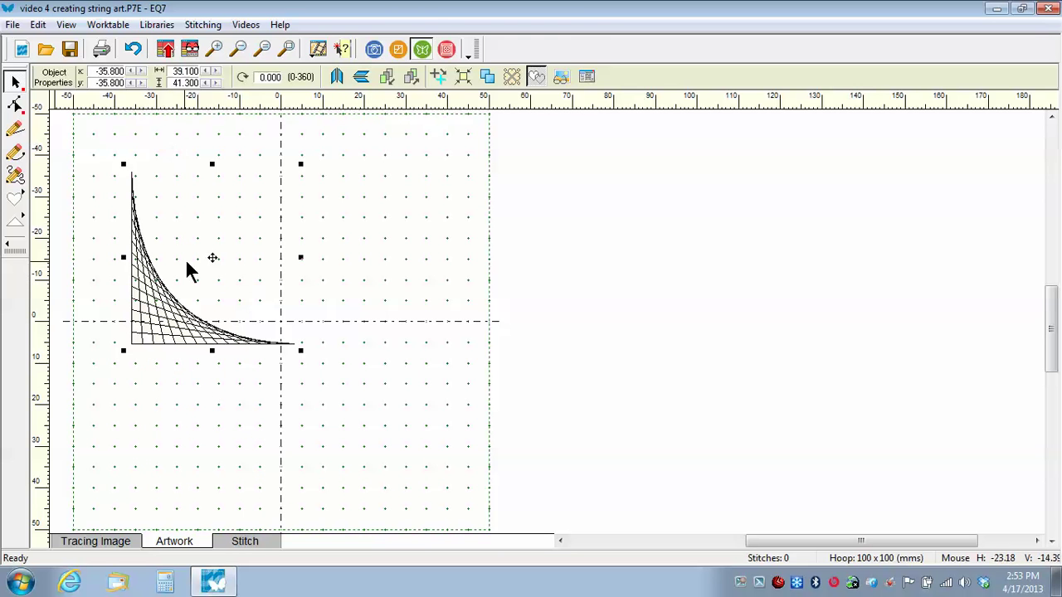
{"action": "left_click_drag", "start_coordinate": [209, 257], "coordinate": [279, 208]}
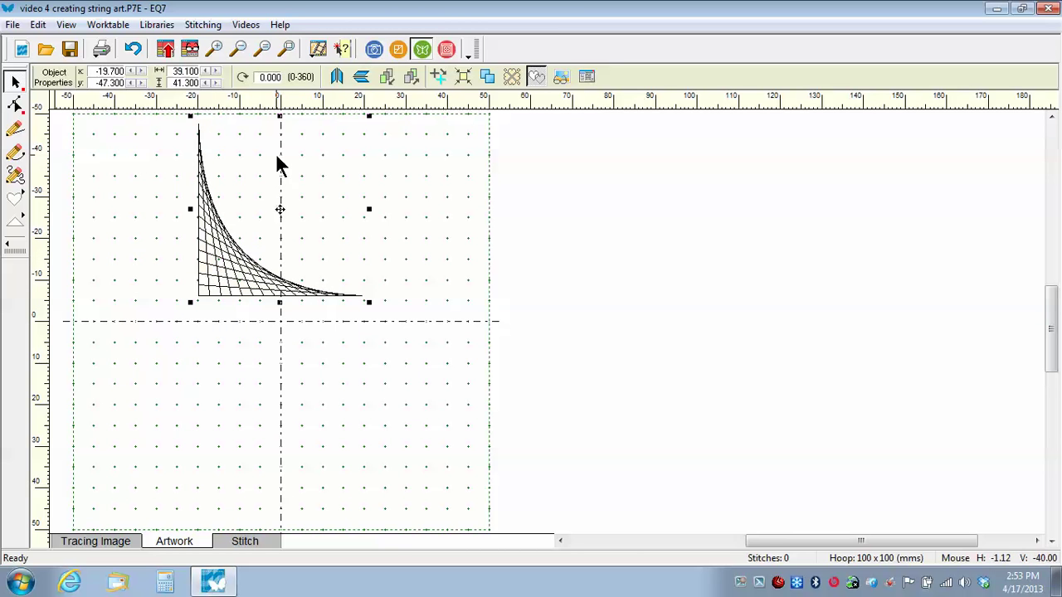
{"action": "left_click_drag", "start_coordinate": [279, 208], "coordinate": [278, 235]}
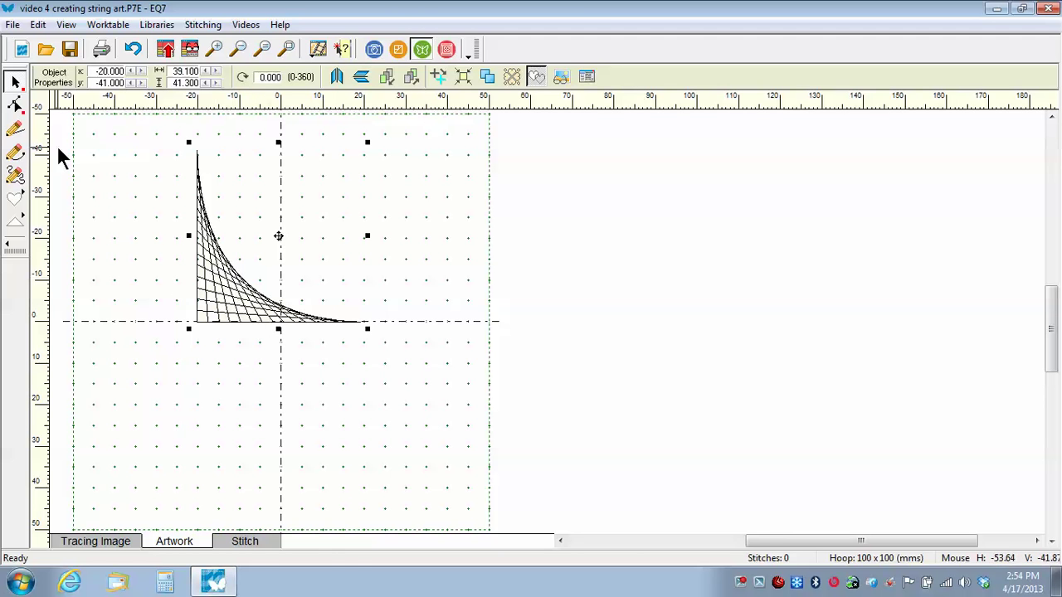
Build a wreath from the string design with WreathMaker using 3 clusters and 26% cluster spacing, and center it in the hoop.
{"action": "left_click", "coordinate": [516, 75]}
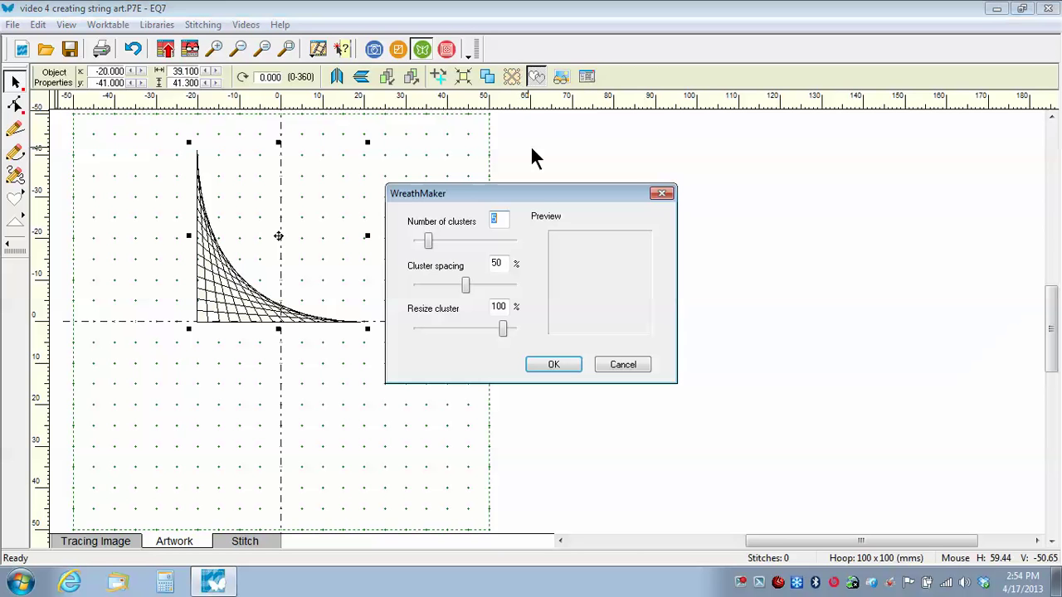
{"action": "left_click", "coordinate": [501, 222]}
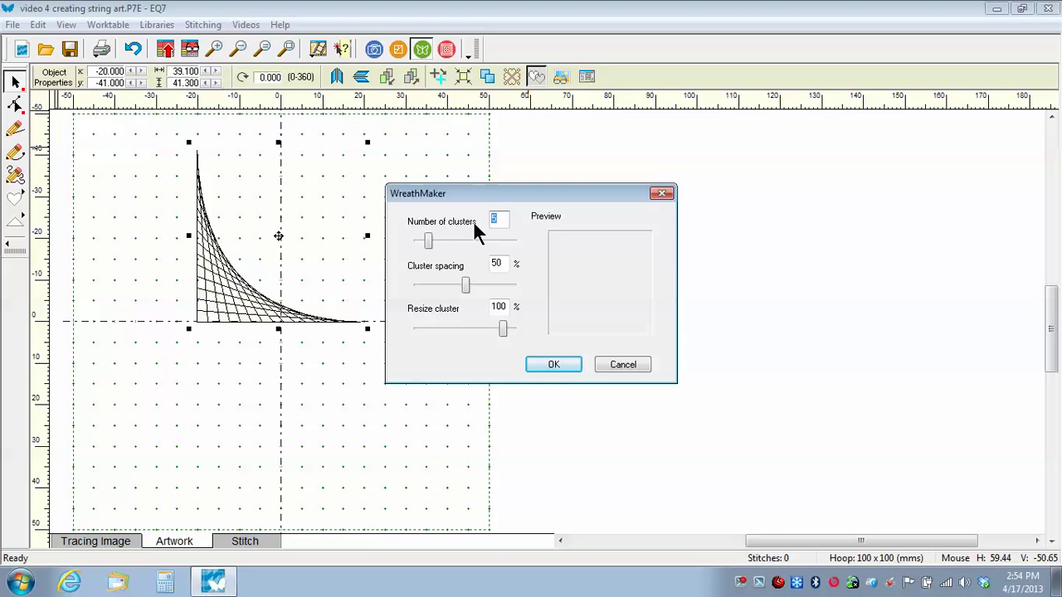
{"action": "type", "text": "3"}
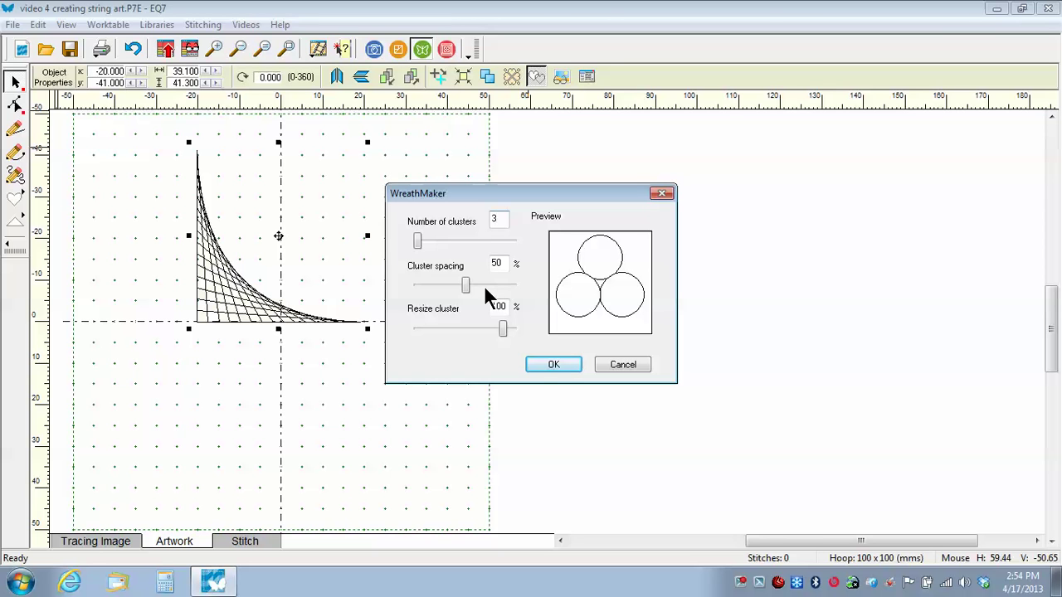
{"action": "left_click_drag", "start_coordinate": [465, 286], "coordinate": [442, 286]}
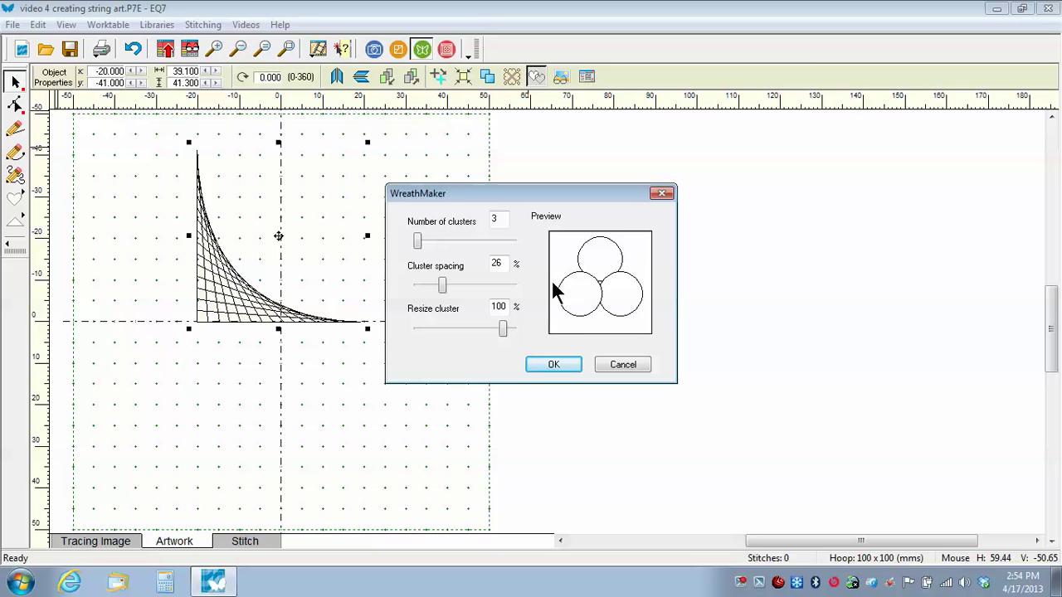
{"action": "left_click", "coordinate": [553, 365]}
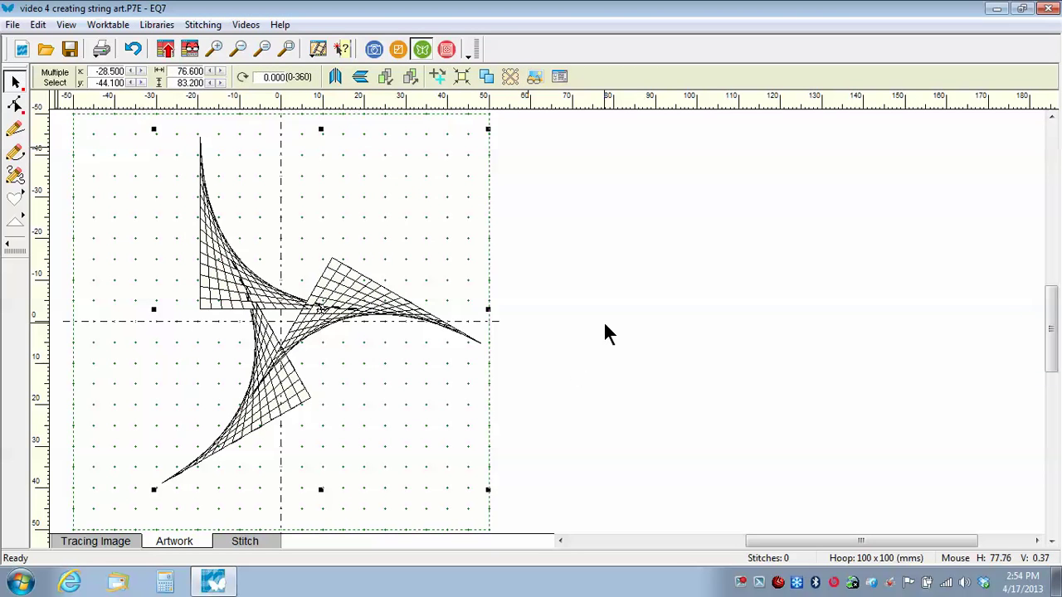
{"action": "left_click", "coordinate": [461, 76]}
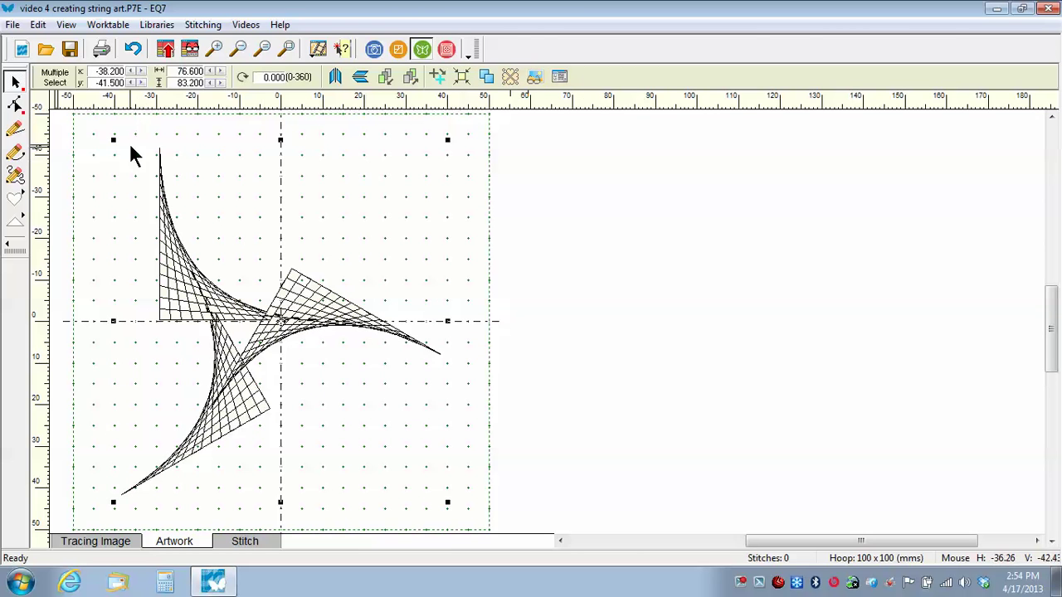
Generate the stitches and recolor the entire wreath with the yellow Robison-Anton Moonbeam 122-5860 thread.
{"action": "left_click", "coordinate": [270, 538]}
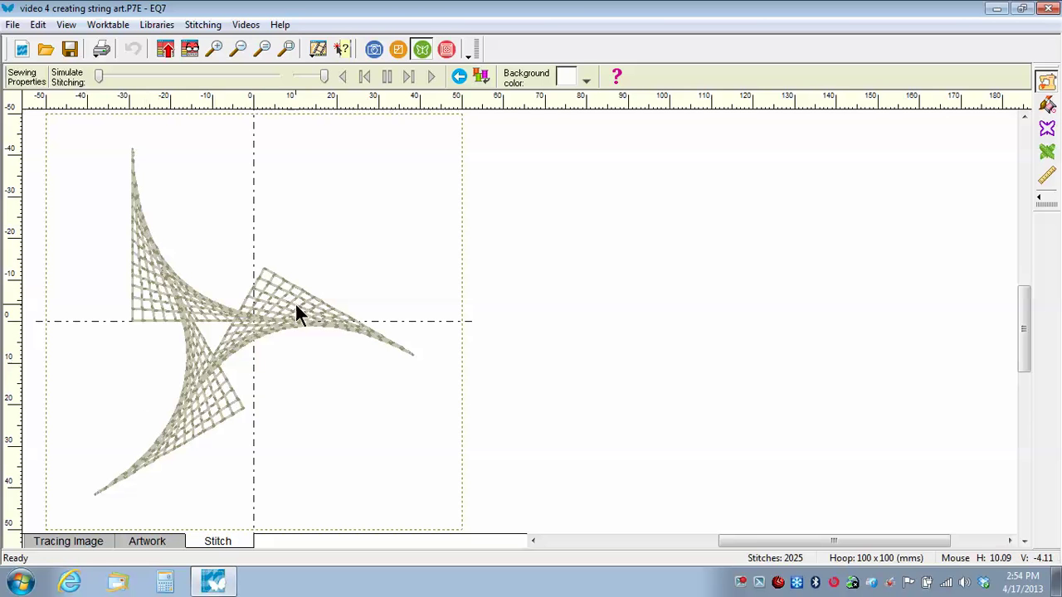
{"action": "left_click", "coordinate": [1048, 107]}
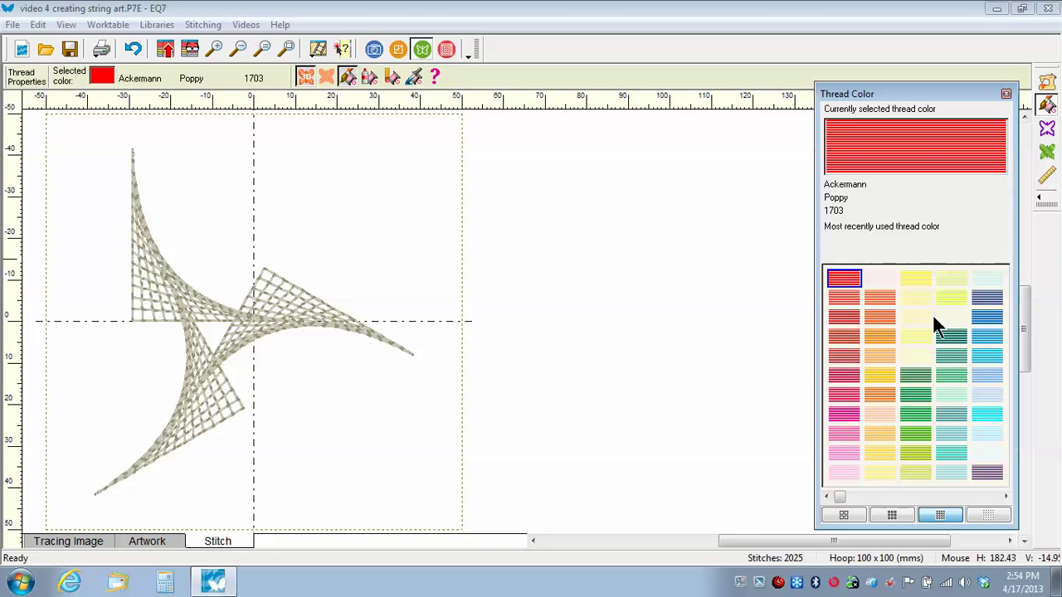
{"action": "left_click", "coordinate": [916, 279]}
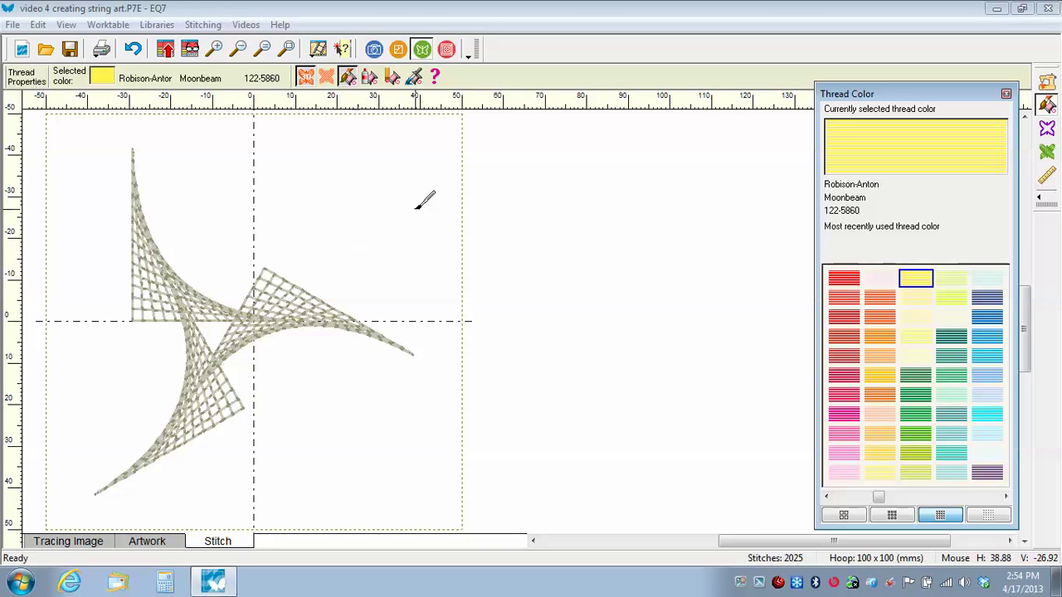
{"action": "left_click", "coordinate": [368, 78]}
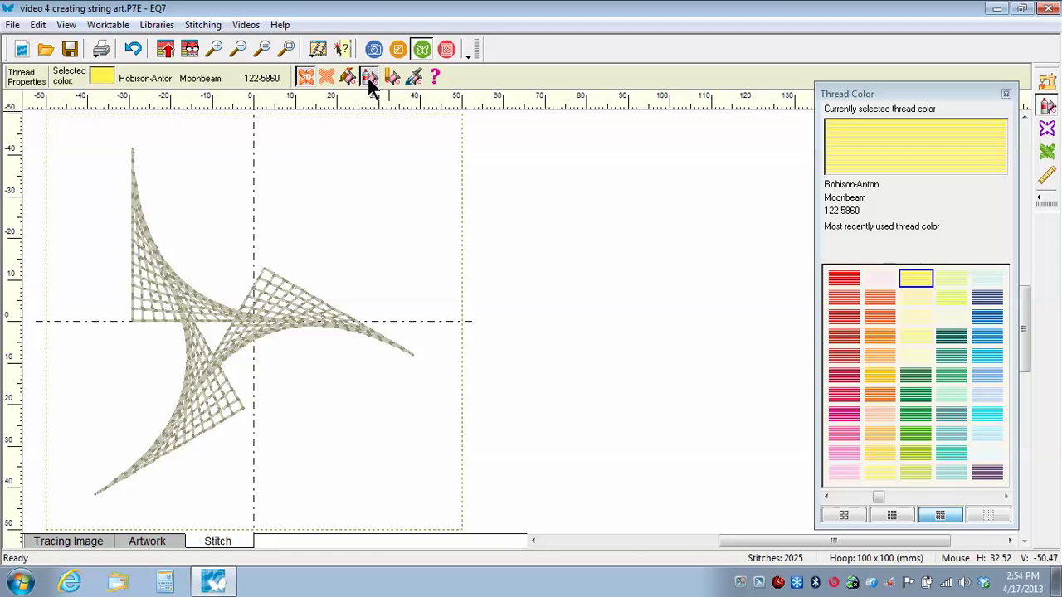
{"action": "left_click", "coordinate": [323, 299]}
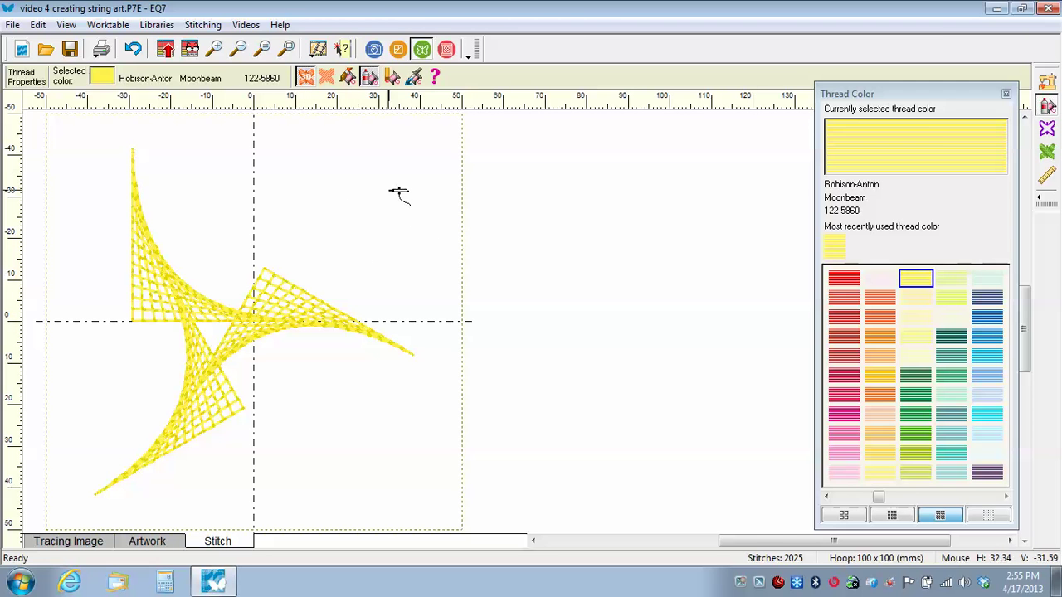
Play the stitching simulation and set the background color to black with saturation 255 and lightness 0.
{"action": "left_click", "coordinate": [1046, 83]}
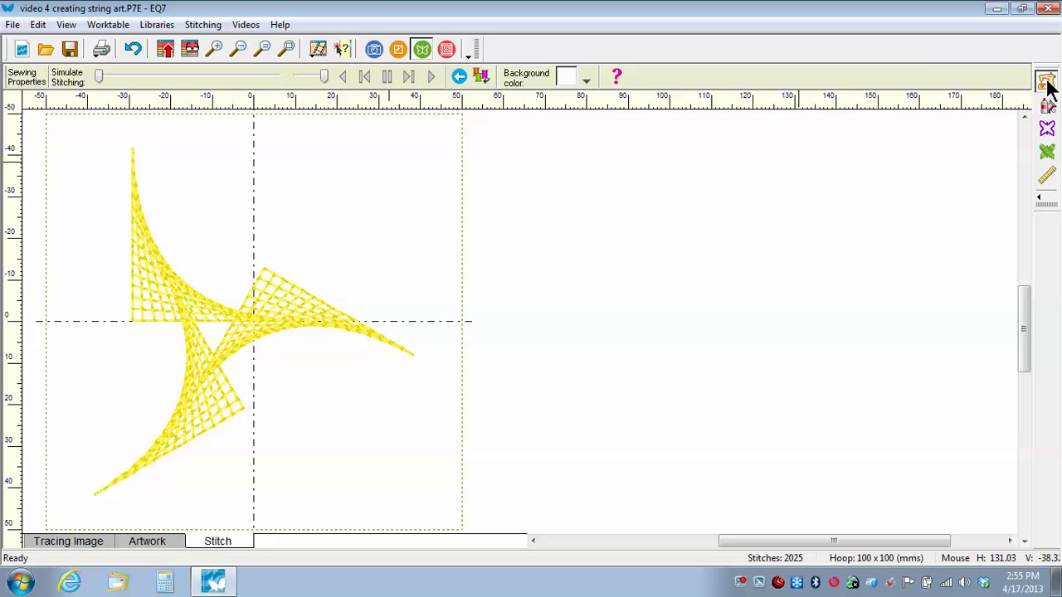
{"action": "left_click", "coordinate": [429, 76]}
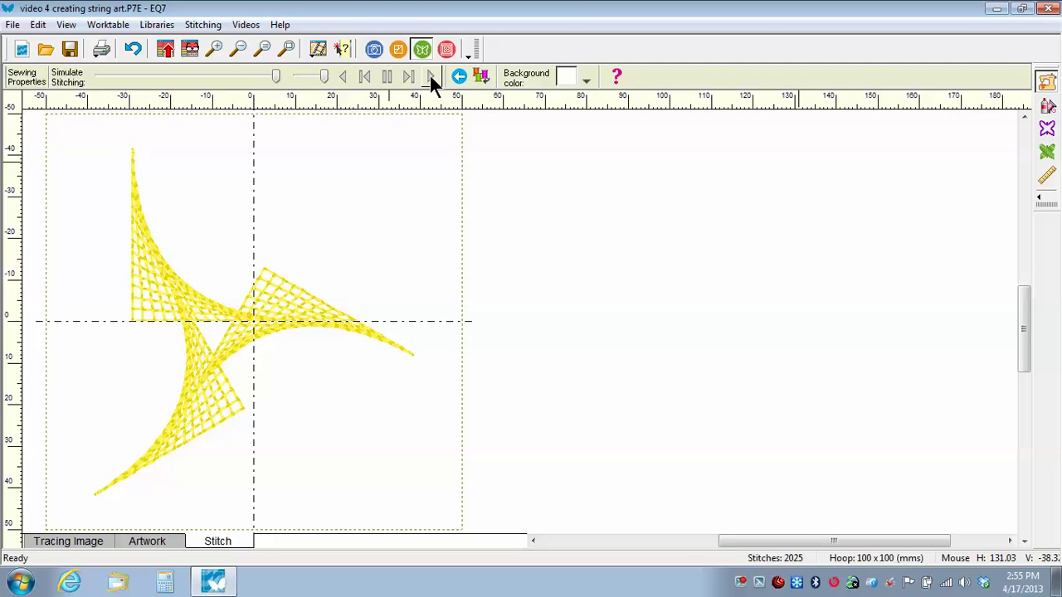
{"action": "left_click", "coordinate": [585, 82]}
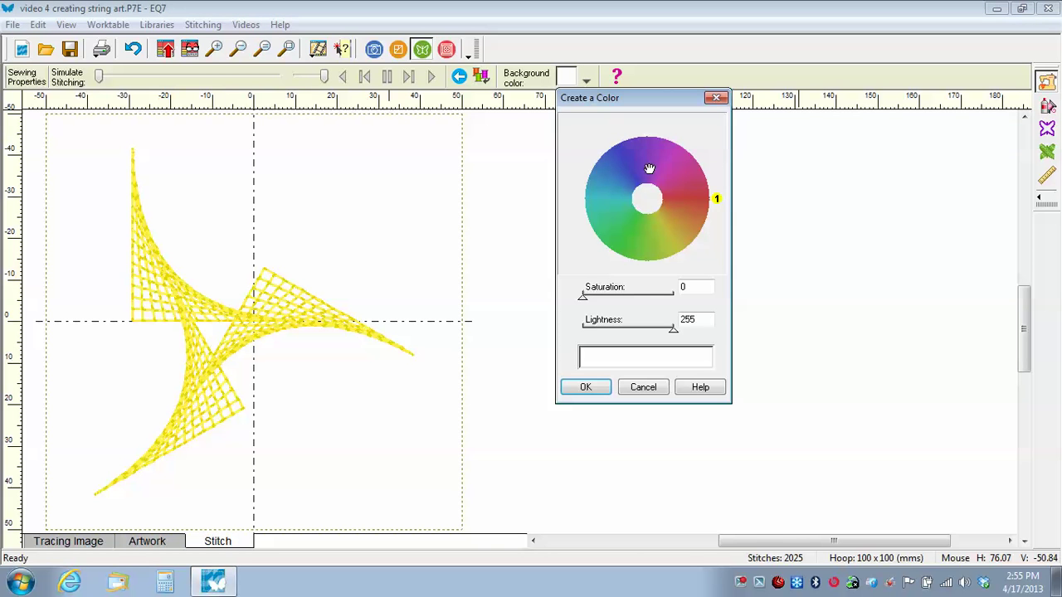
{"action": "mouse_move", "coordinate": [717, 199]}
{"action": "left_mouse_down"}
{"action": "mouse_move", "coordinate": [711, 230]}
{"action": "mouse_move", "coordinate": [629, 271]}
{"action": "mouse_move", "coordinate": [583, 173]}
{"action": "mouse_move", "coordinate": [606, 147]}
{"action": "mouse_move", "coordinate": [583, 230]}
{"action": "mouse_move", "coordinate": [645, 272]}
{"action": "mouse_move", "coordinate": [614, 258]}
{"action": "mouse_move", "coordinate": [601, 172]}
{"action": "mouse_move", "coordinate": [617, 140]}
{"action": "left_mouse_up"}
{"action": "mouse_move", "coordinate": [673, 329]}
{"action": "left_mouse_down"}
{"action": "mouse_move", "coordinate": [588, 335]}
{"action": "mouse_move", "coordinate": [675, 336]}
{"action": "left_mouse_up"}
{"action": "left_click_drag", "start_coordinate": [584, 300], "coordinate": [699, 311]}
{"action": "left_click_drag", "start_coordinate": [675, 336], "coordinate": [590, 333]}
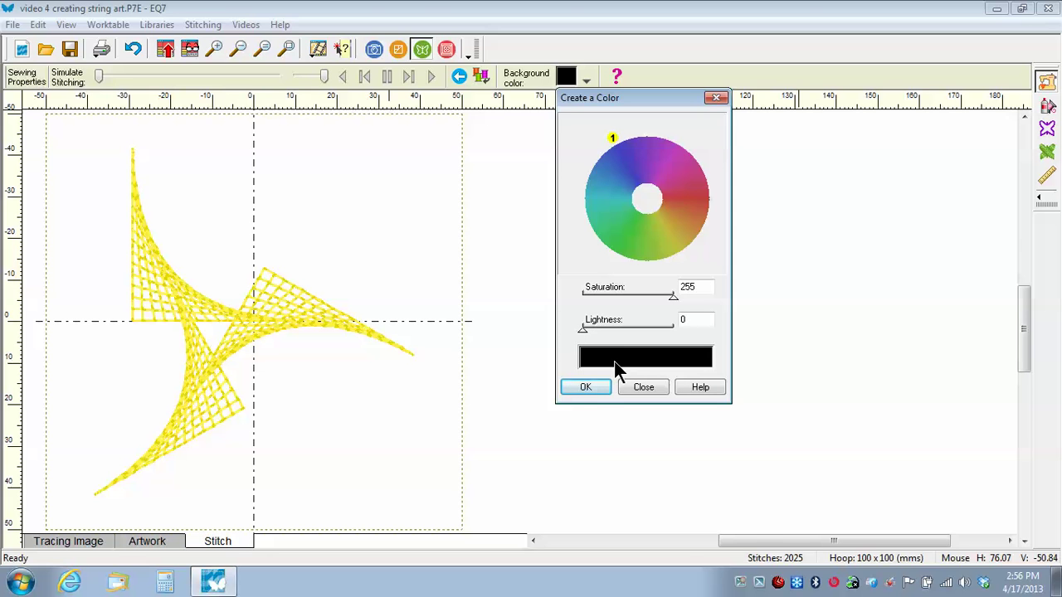
{"action": "left_click", "coordinate": [586, 388]}
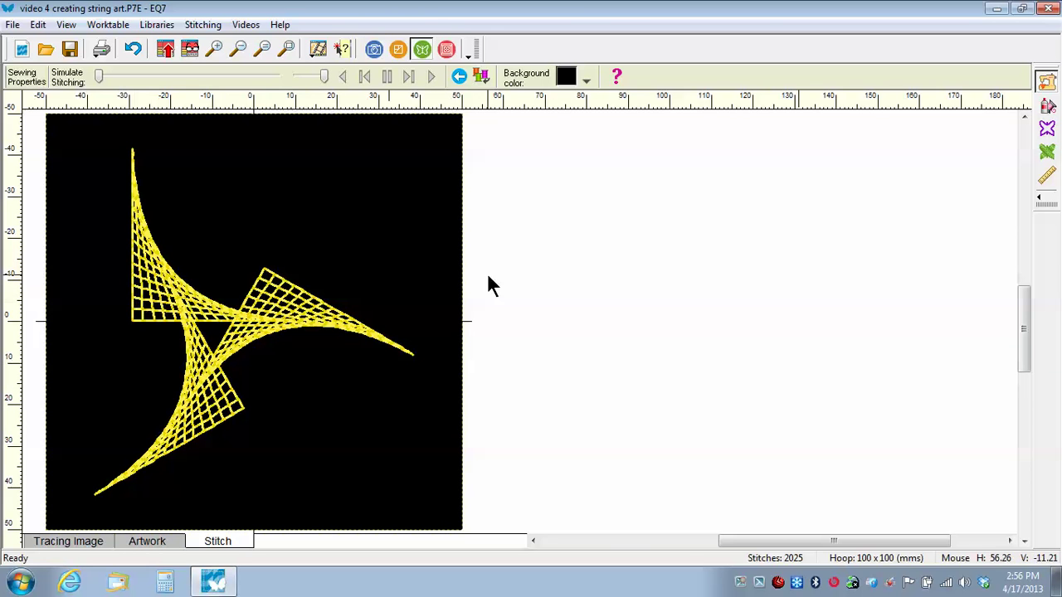
Recolor the right-hand cluster with blue Robison-Anton Cerulean 122-5801 and the lower cluster with green Ackermann 5600 thread.
{"action": "left_click", "coordinate": [1048, 106]}
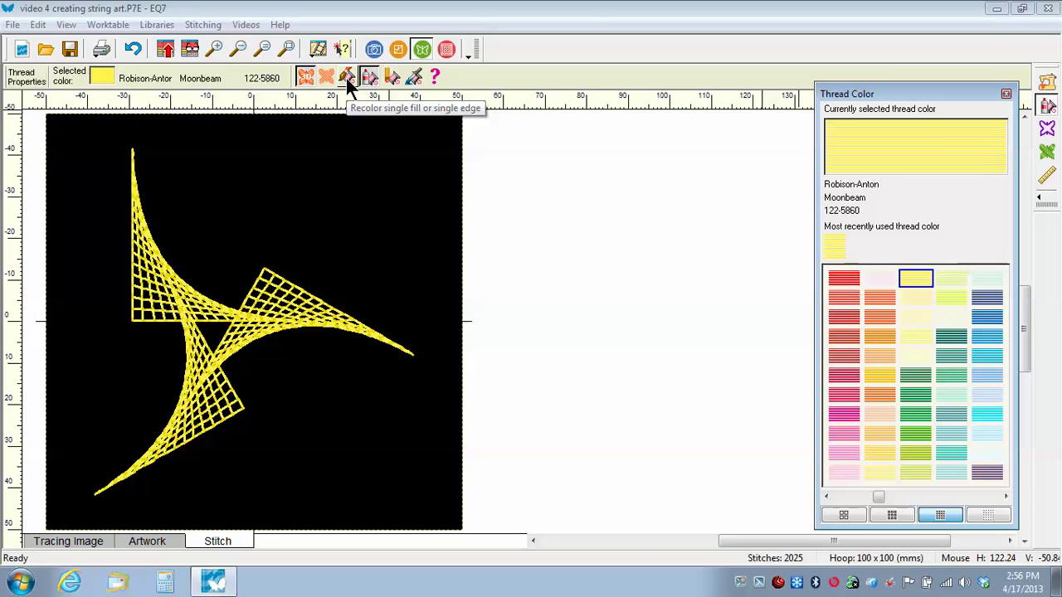
{"action": "left_click", "coordinate": [346, 78]}
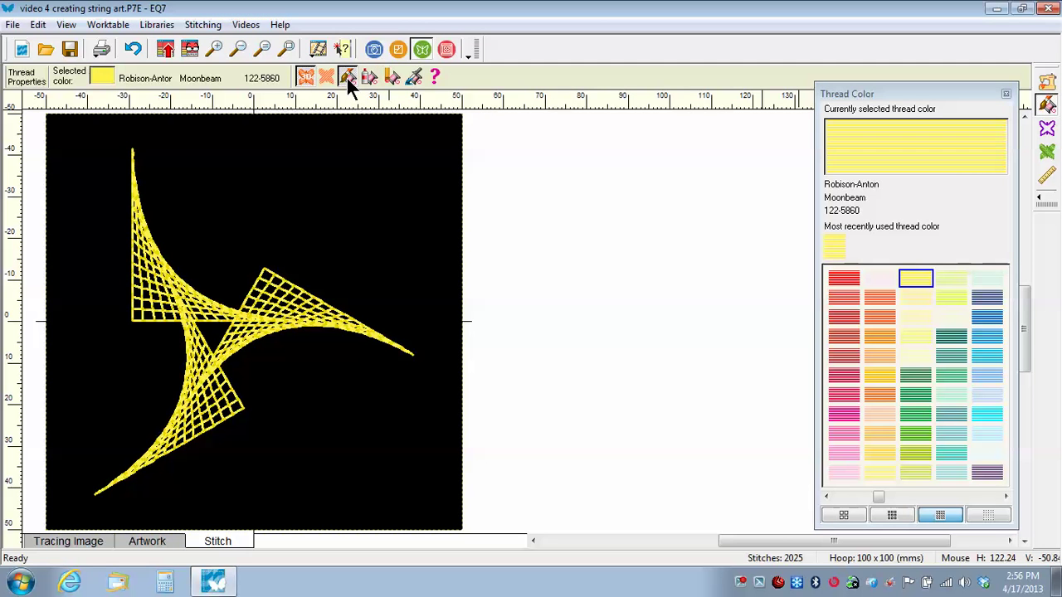
{"action": "left_click", "coordinate": [987, 335]}
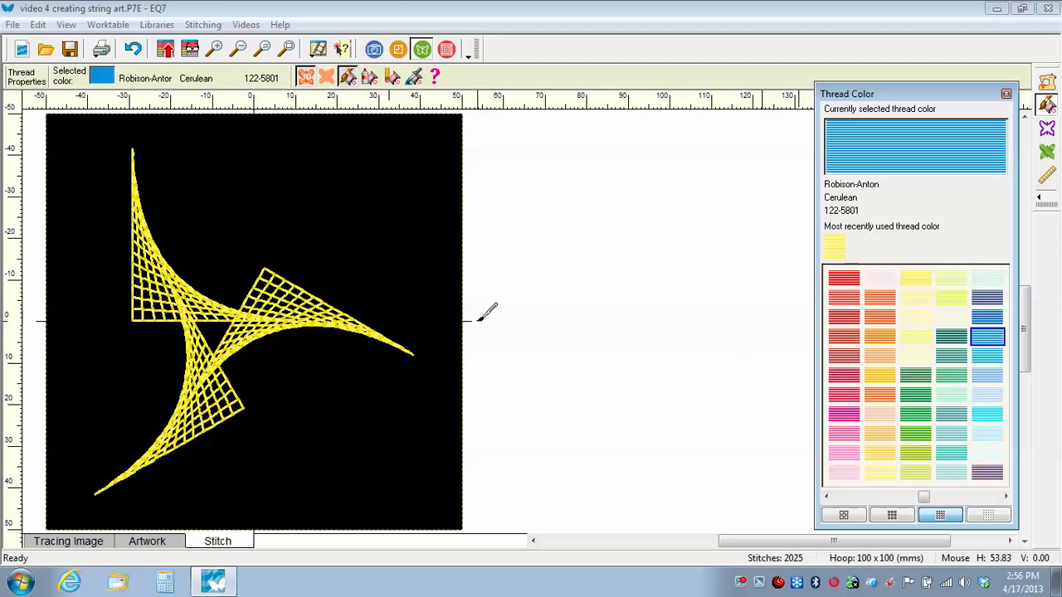
{"action": "left_click", "coordinate": [382, 334]}
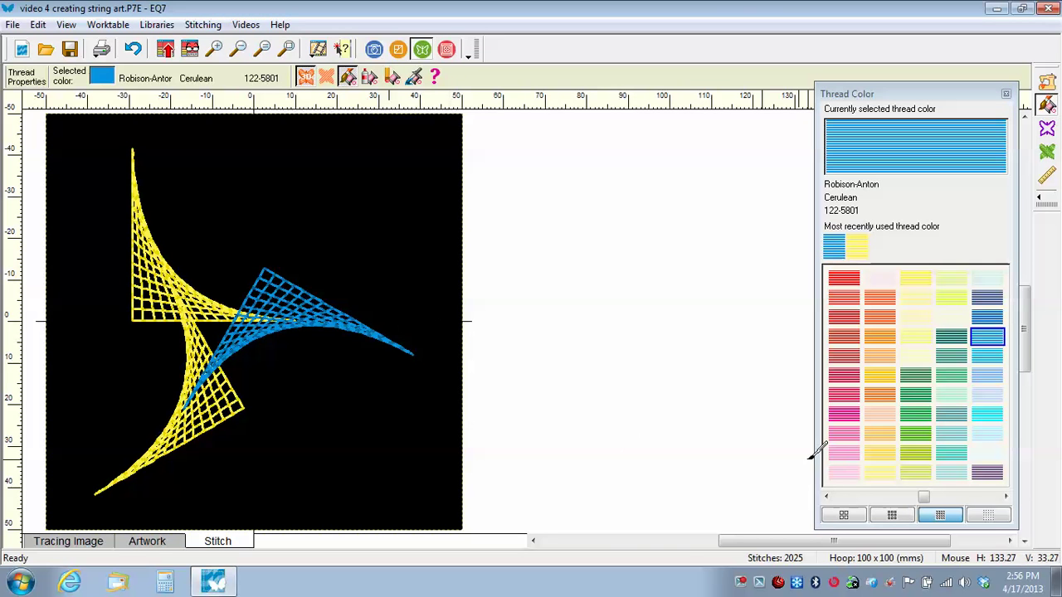
{"action": "left_click", "coordinate": [911, 432]}
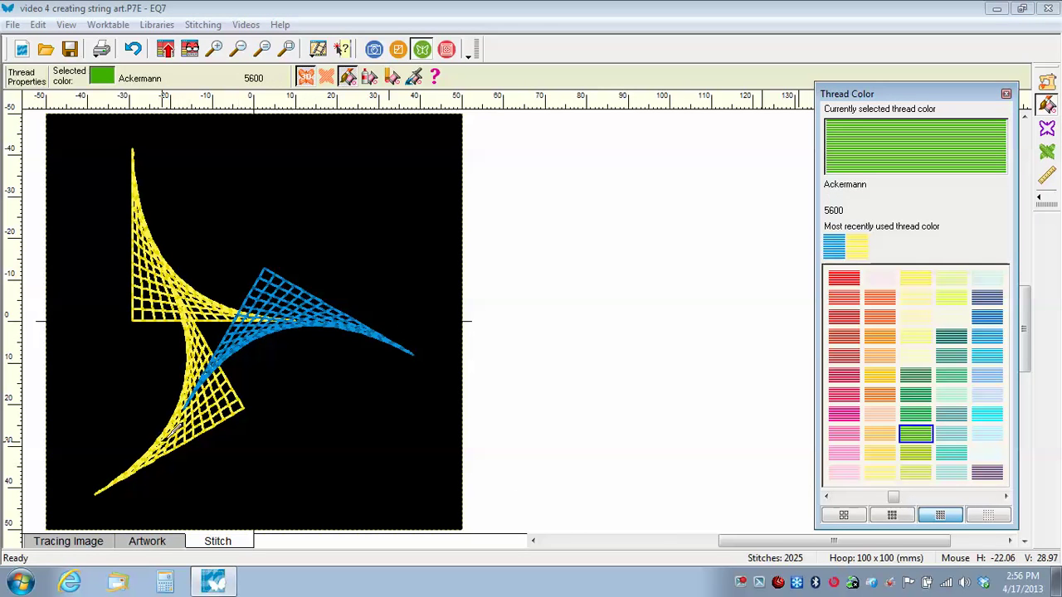
{"action": "left_click", "coordinate": [168, 446]}
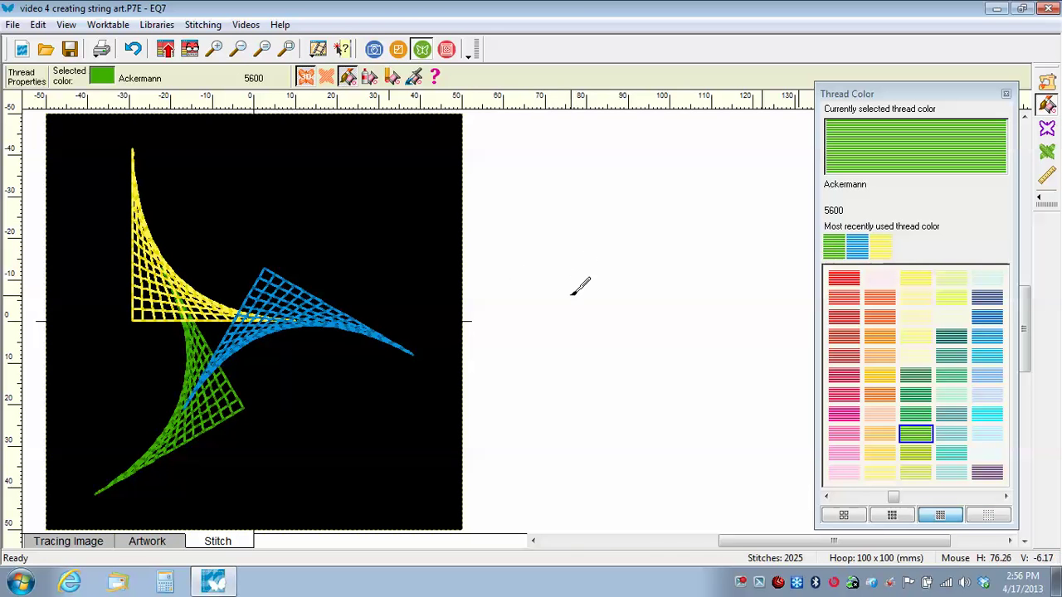
Add the colored wreath to the Sketchbook and export it to the Emb folder as Baby Lock/Brother PES file "string art" without sorting thread colors.
{"action": "left_click", "coordinate": [160, 49]}
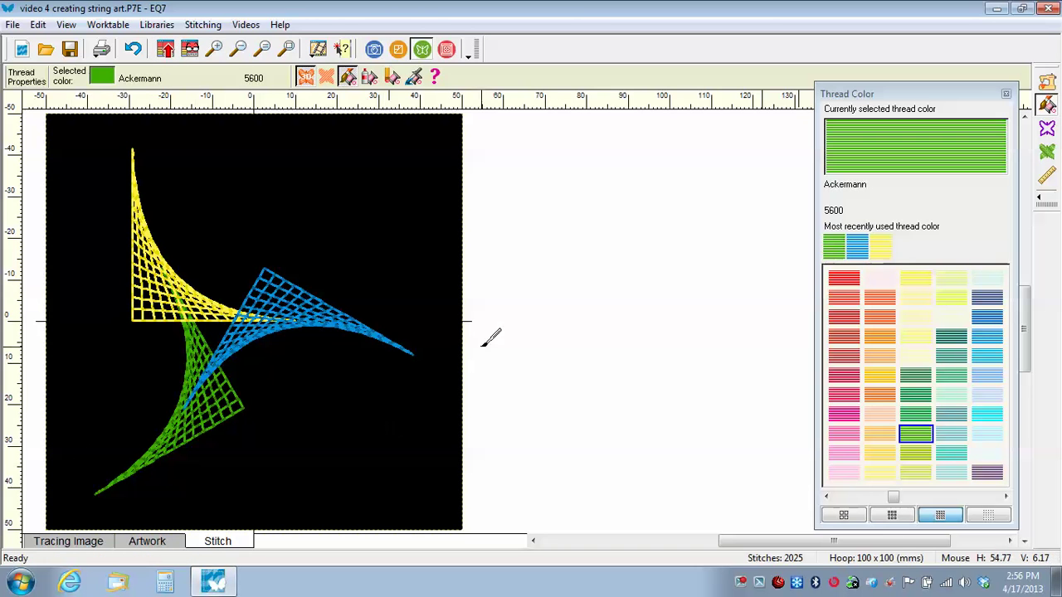
{"action": "left_click", "coordinate": [203, 25]}
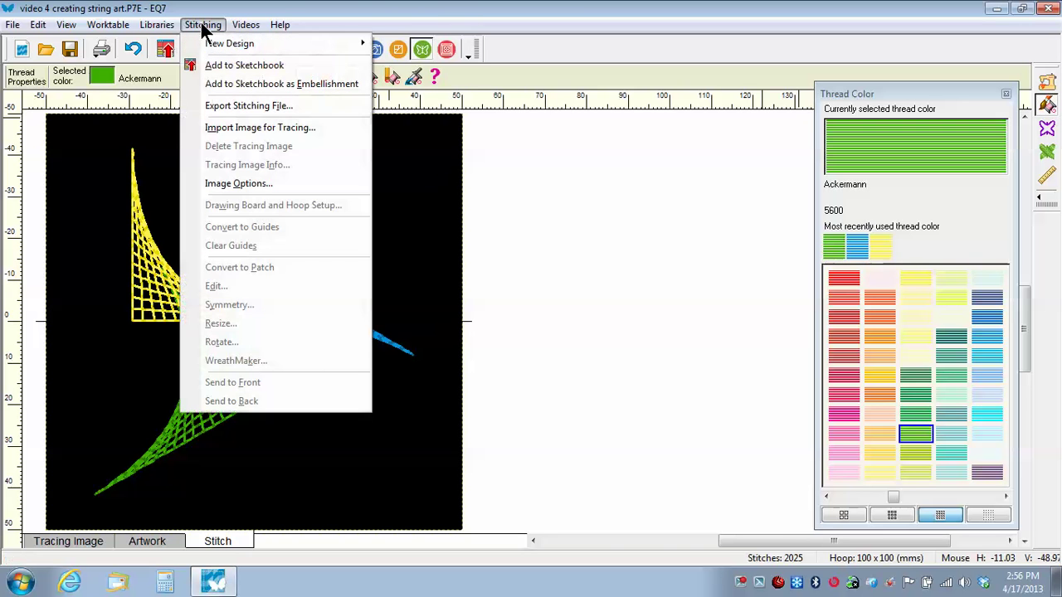
{"action": "left_click", "coordinate": [234, 107]}
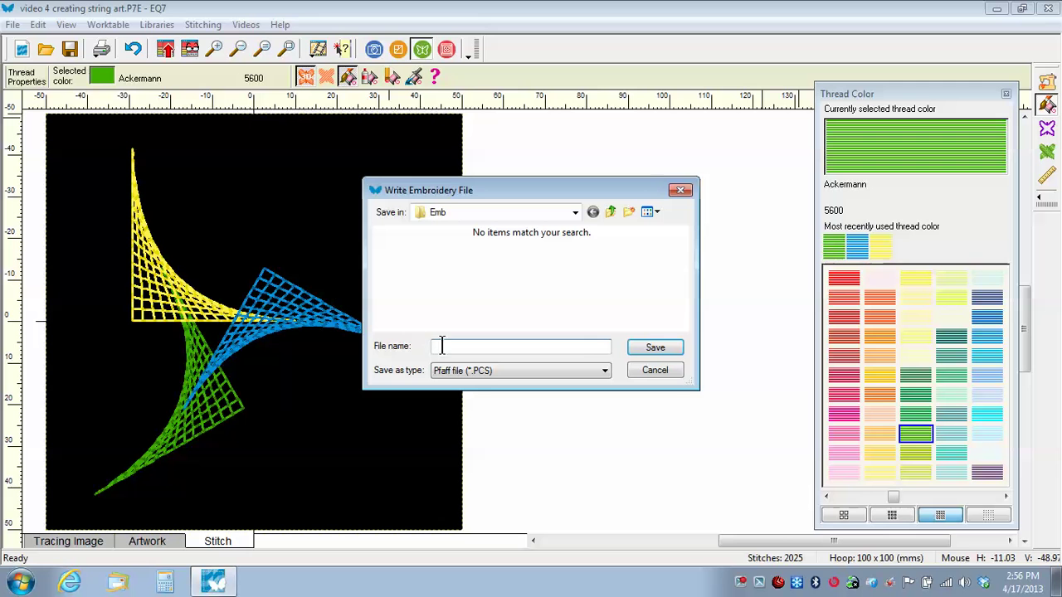
{"action": "left_click", "coordinate": [605, 370]}
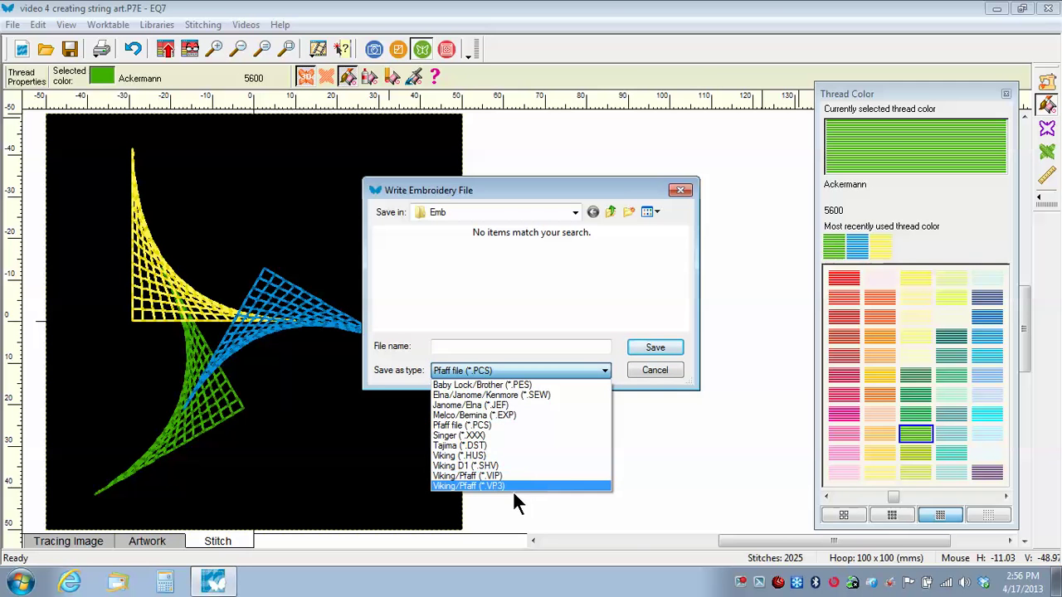
{"action": "left_click", "coordinate": [481, 384]}
{"action": "left_click", "coordinate": [438, 347]}
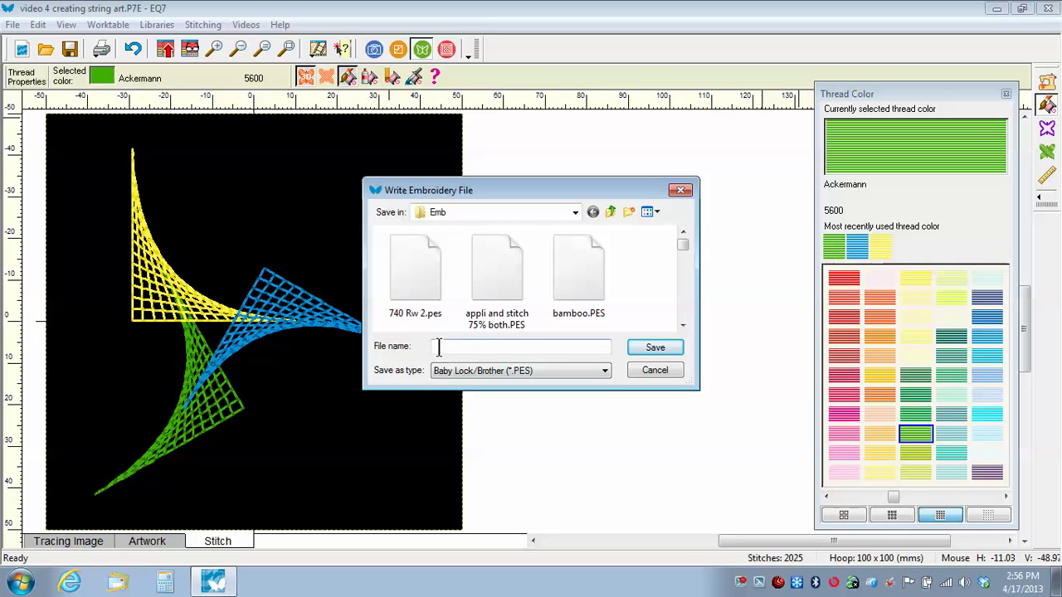
{"action": "type", "text": "s"}
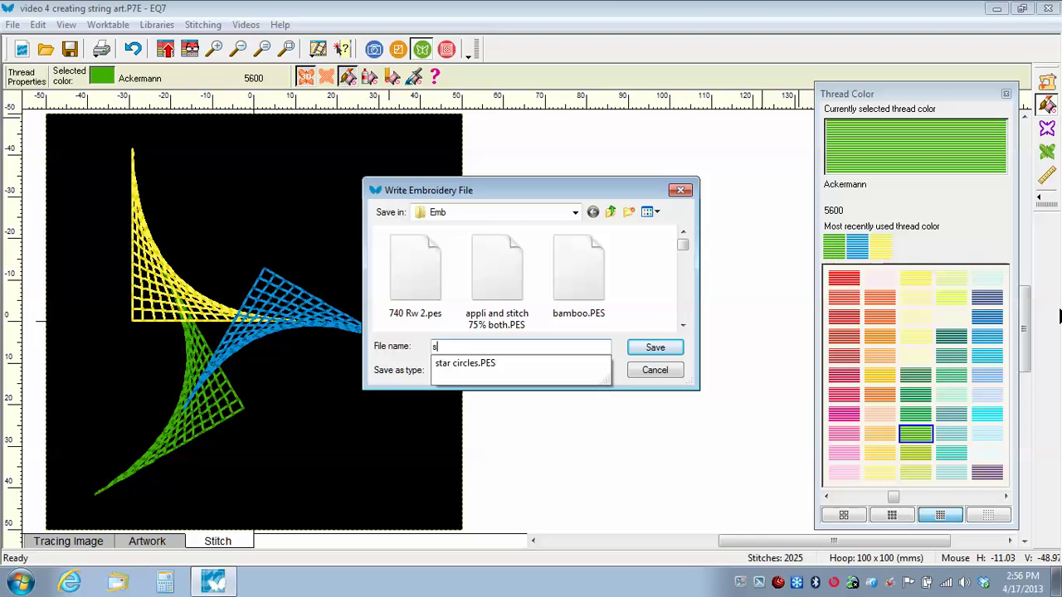
{"action": "type", "text": "tring art"}
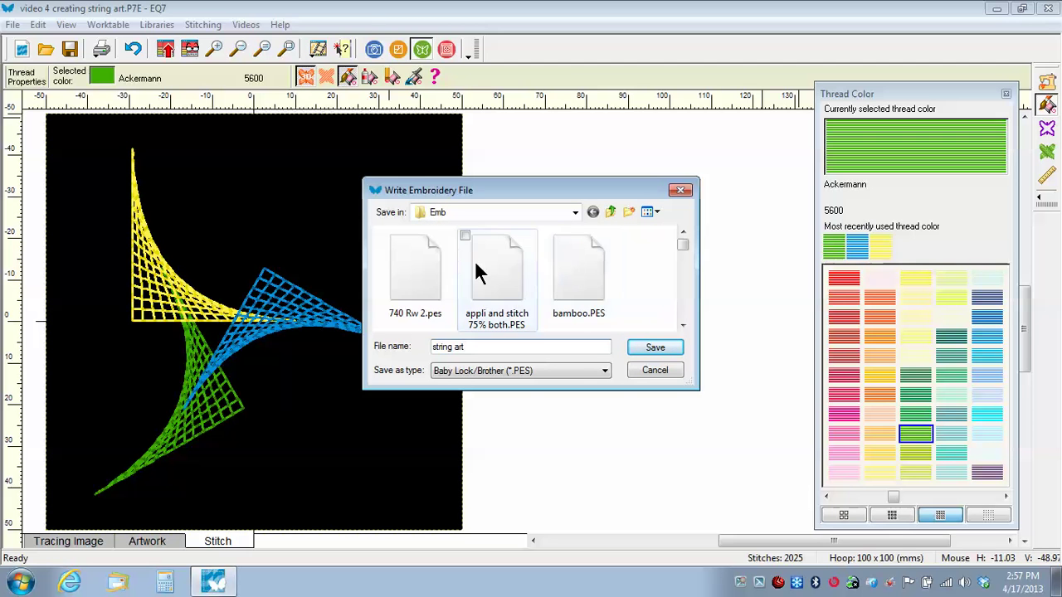
{"action": "left_click", "coordinate": [651, 348]}
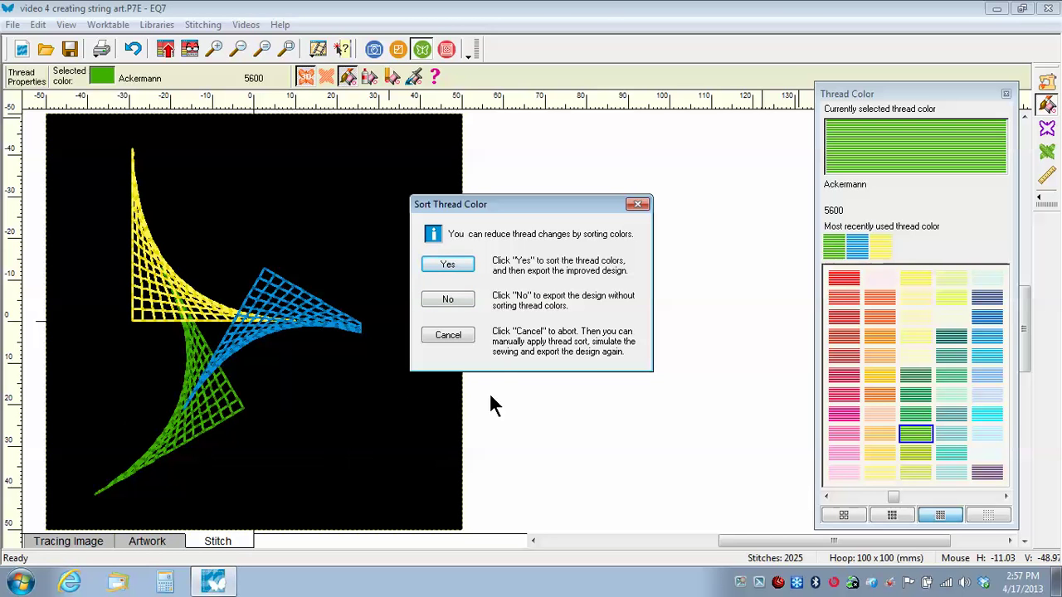
{"action": "left_click", "coordinate": [466, 301]}
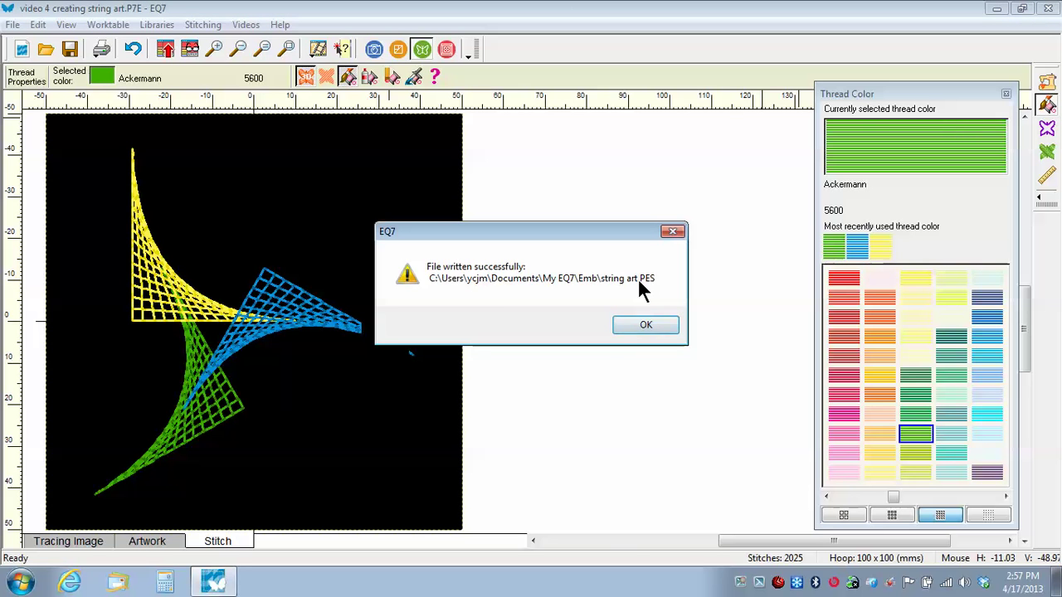
{"action": "left_click", "coordinate": [656, 321]}
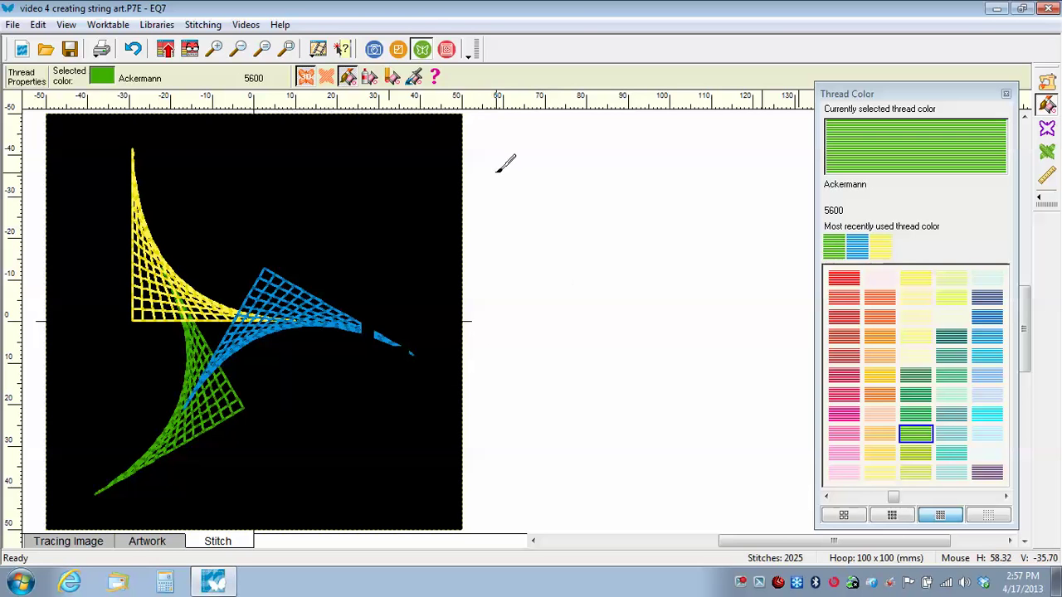
{"action": "left_click", "coordinate": [261, 49]}
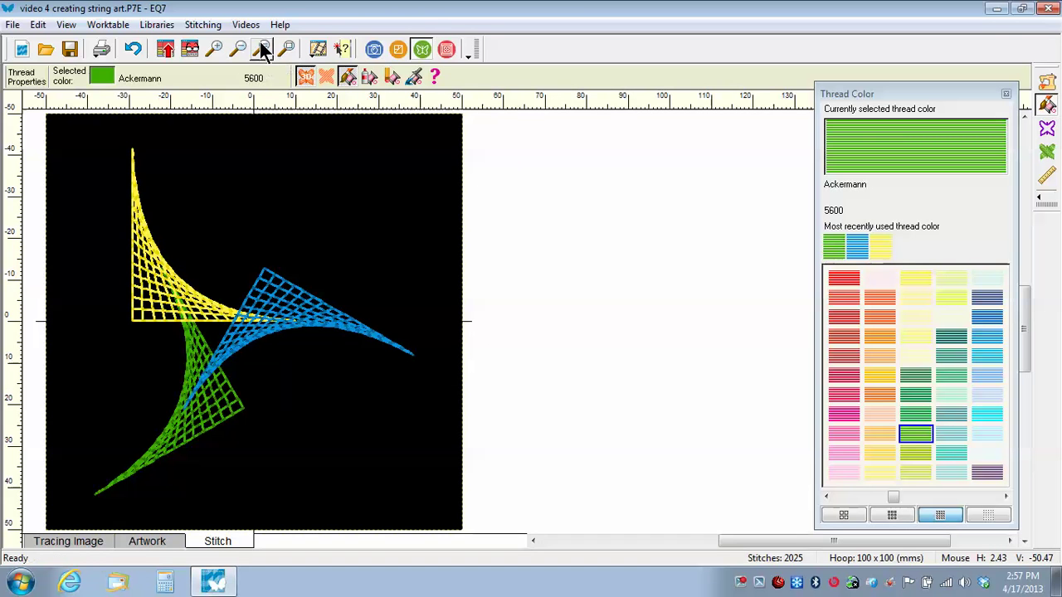